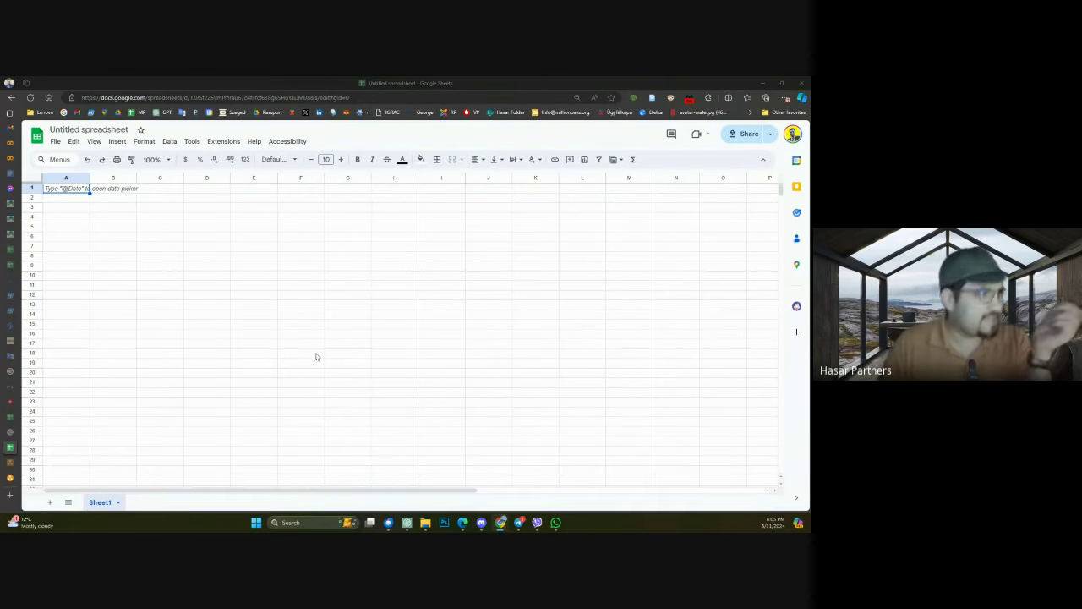
click(65, 128)
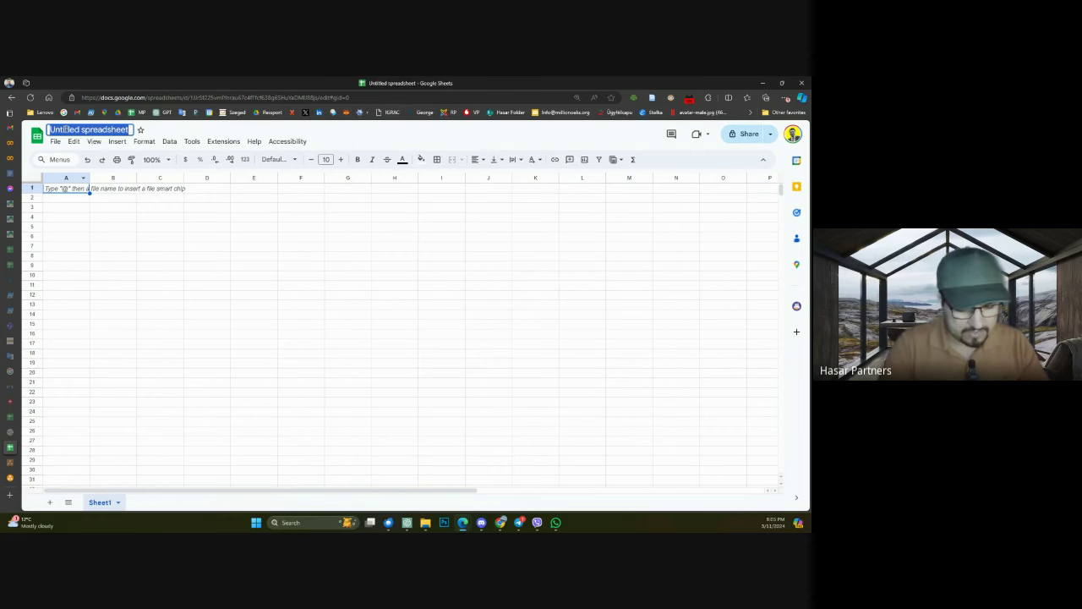
text(بازار)
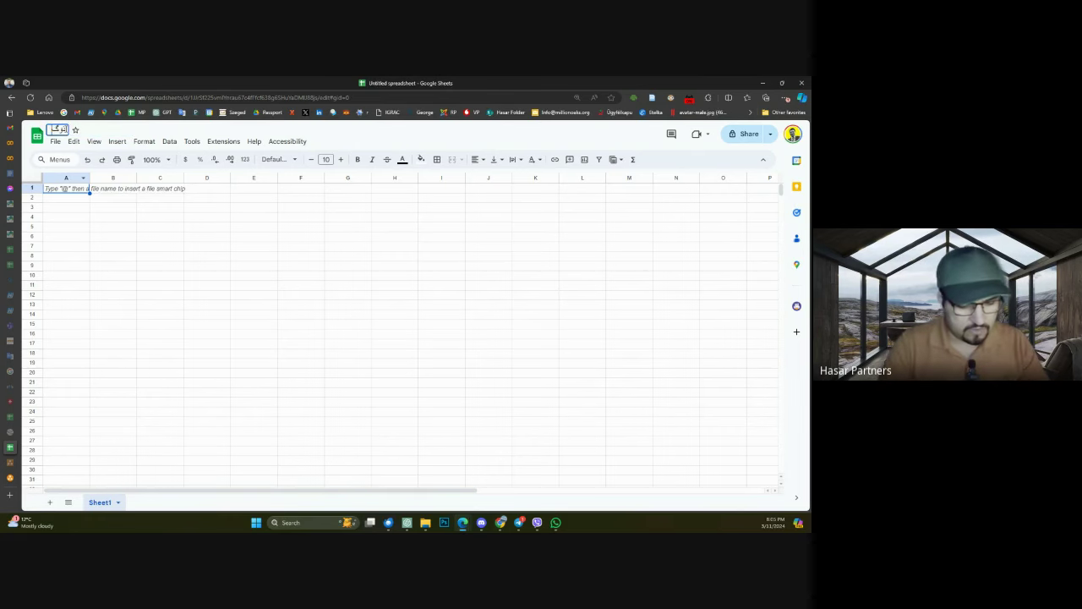
key(Return)
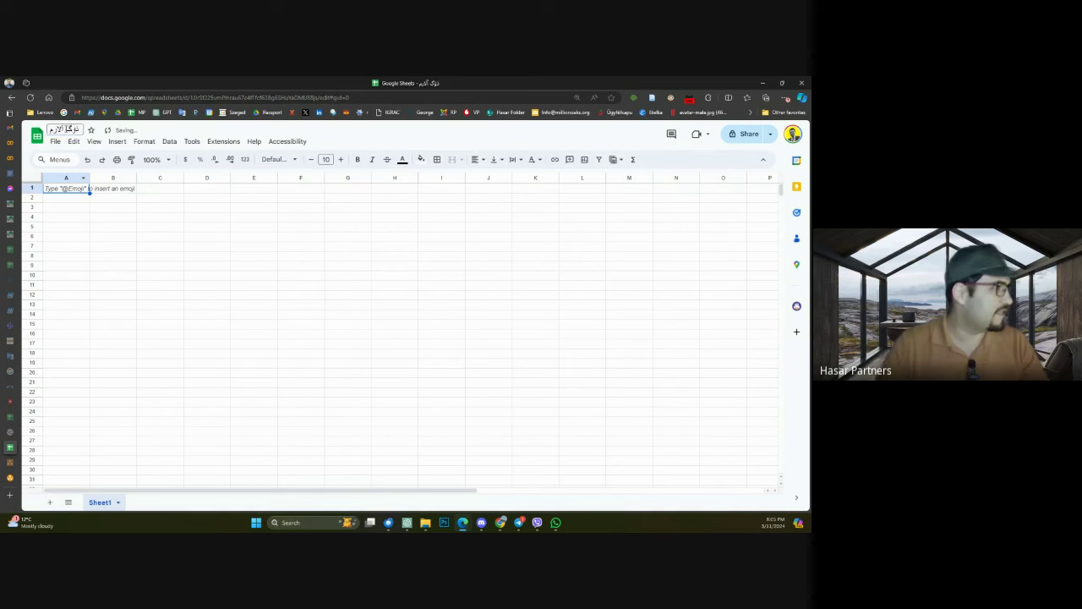
Step: Rename the spreadsheet as Dog Alarm
click(65, 129)
text(D)
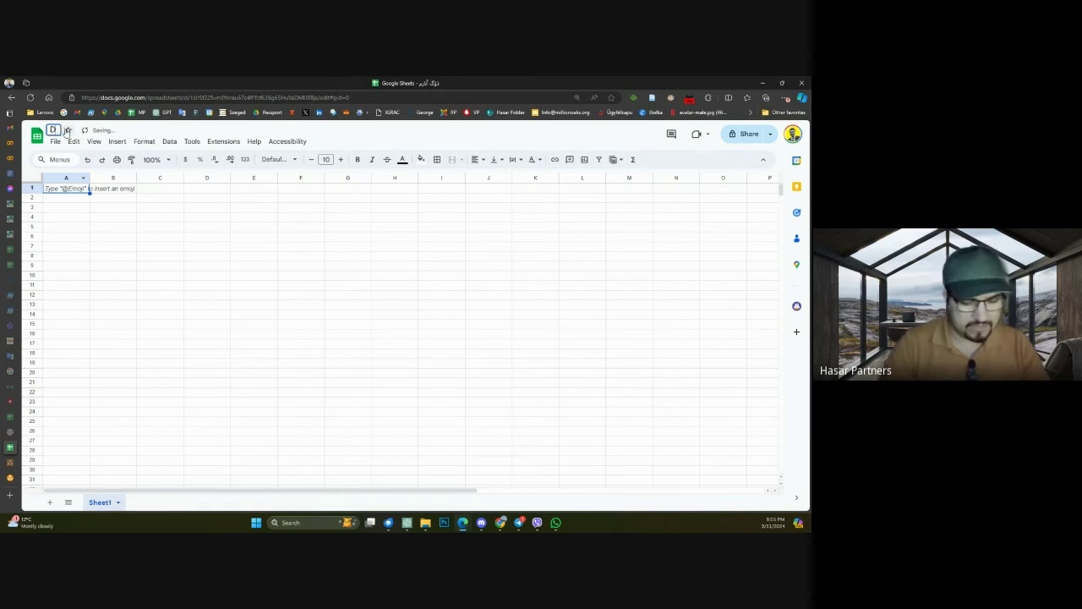
text(og Alarm)
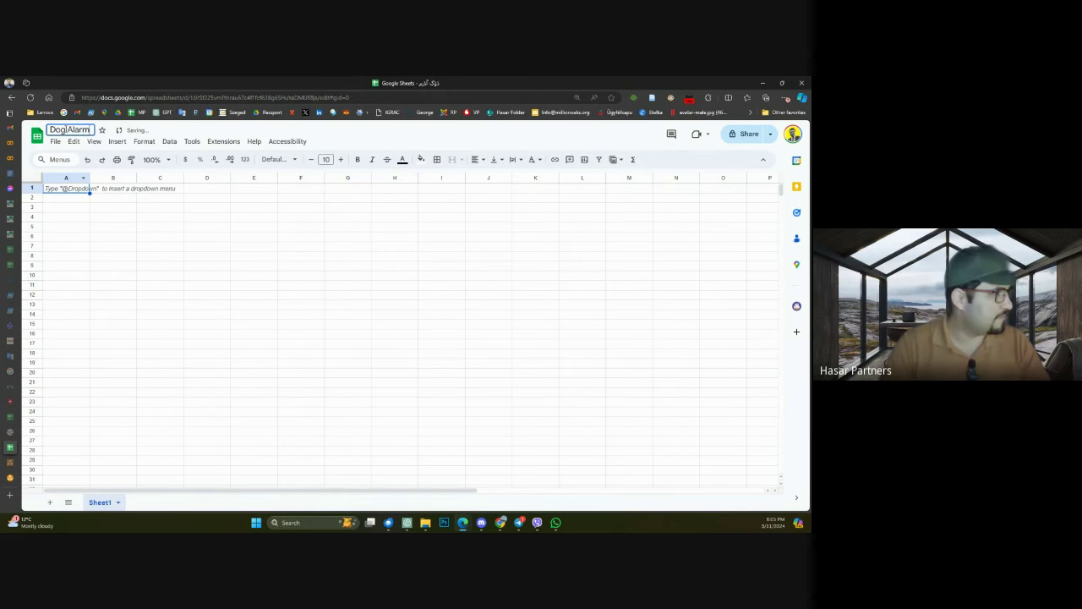
key(Return)
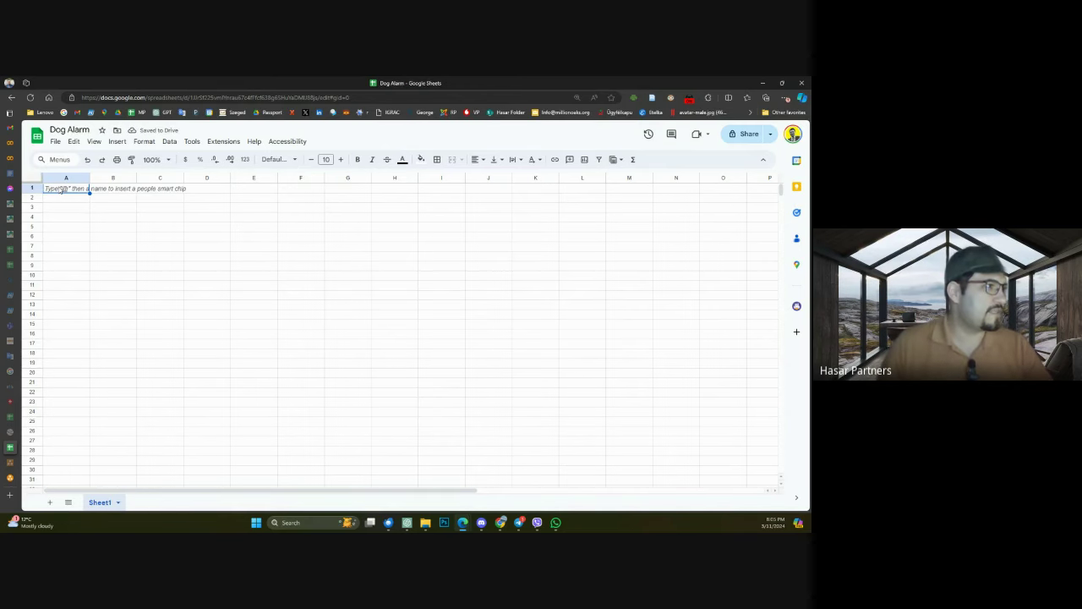
Step: Enter the column headers ID, Coordinate and Photo in cells A1 to C1
text(ID)
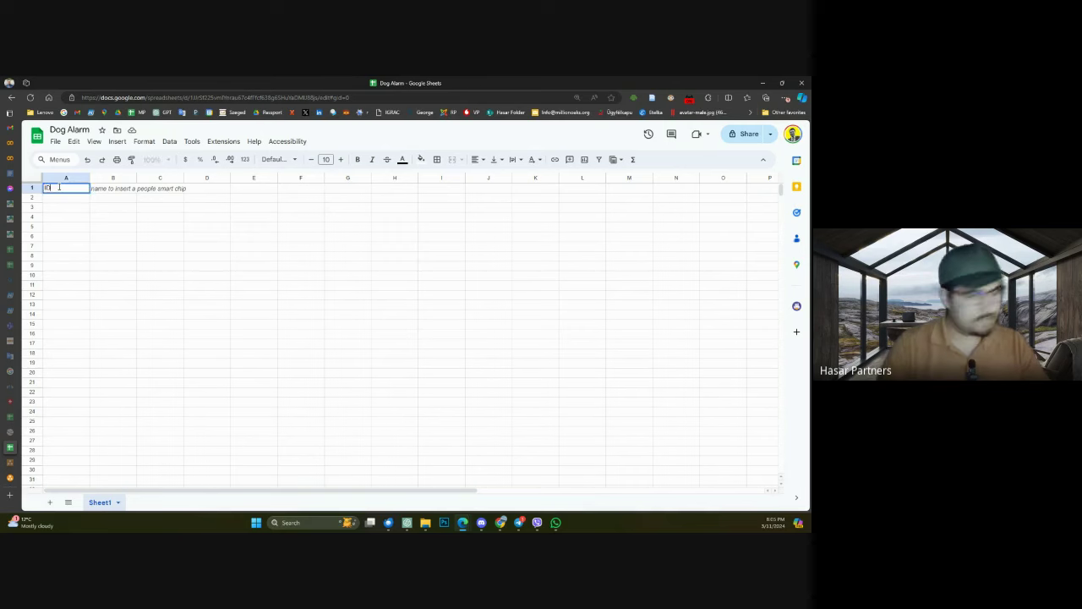
key(Return)
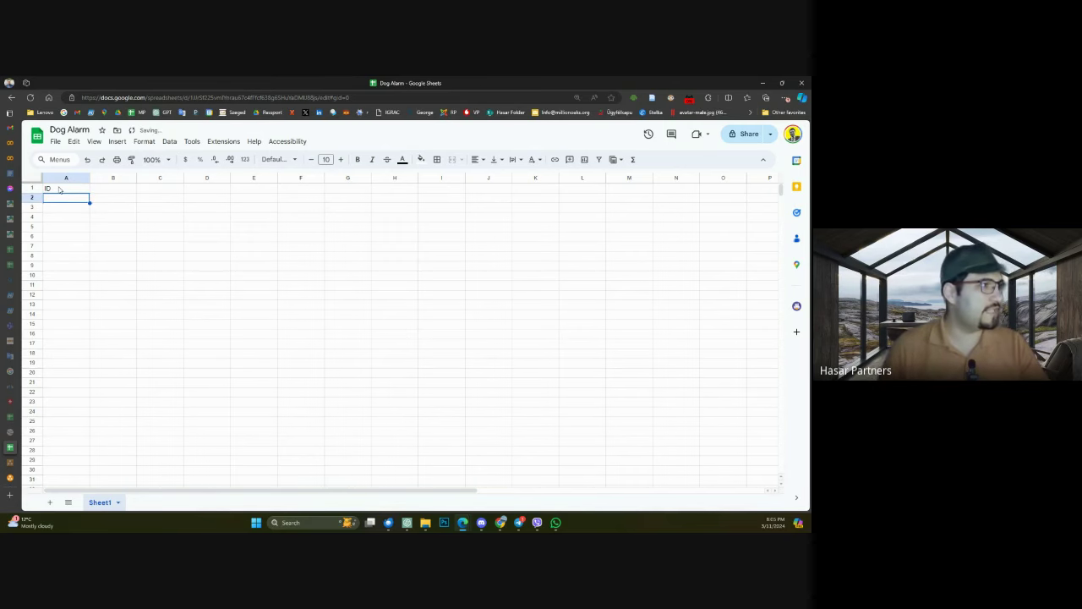
key(Up)
key(Right)
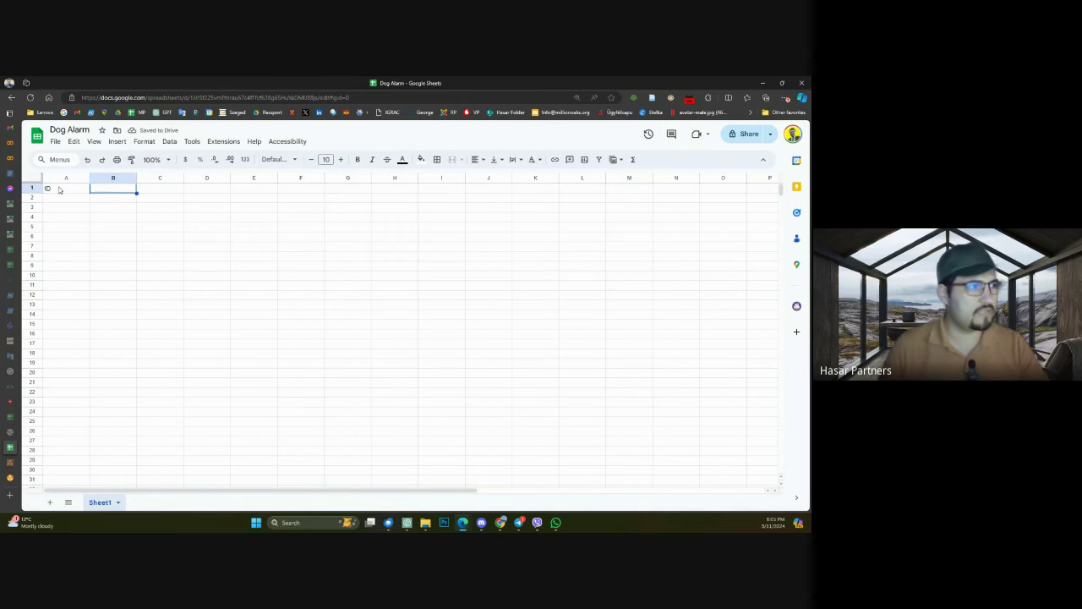
text(C)
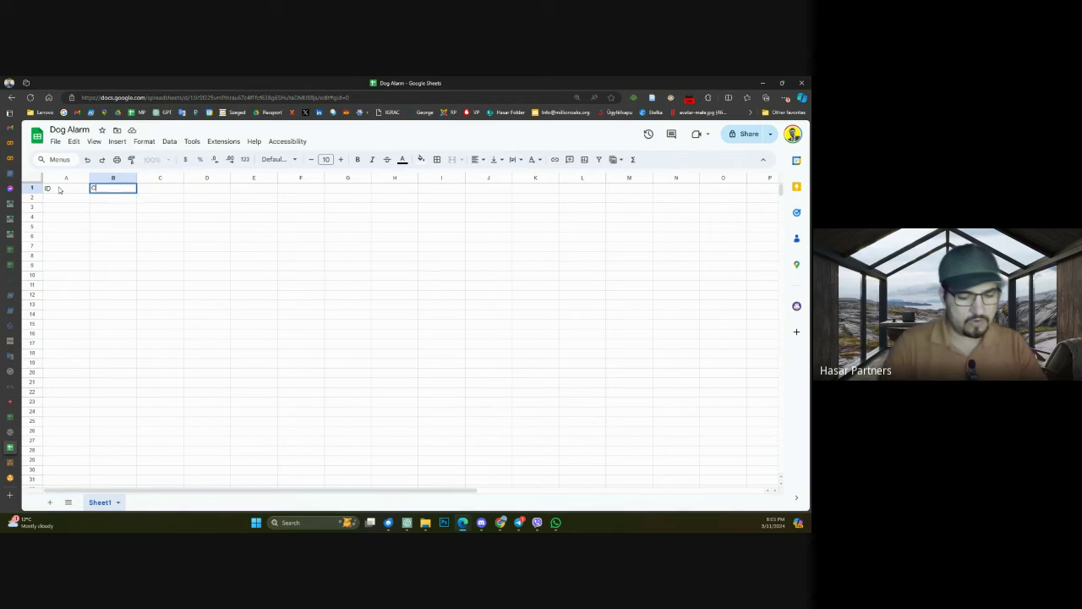
text(oordinate)
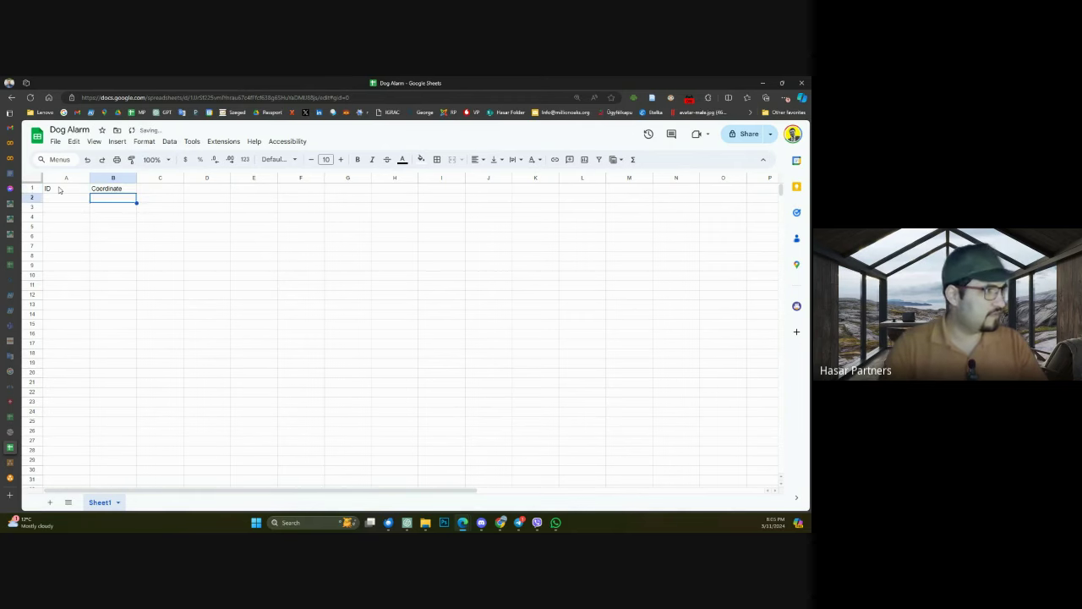
key(Tab)
text(Pho)
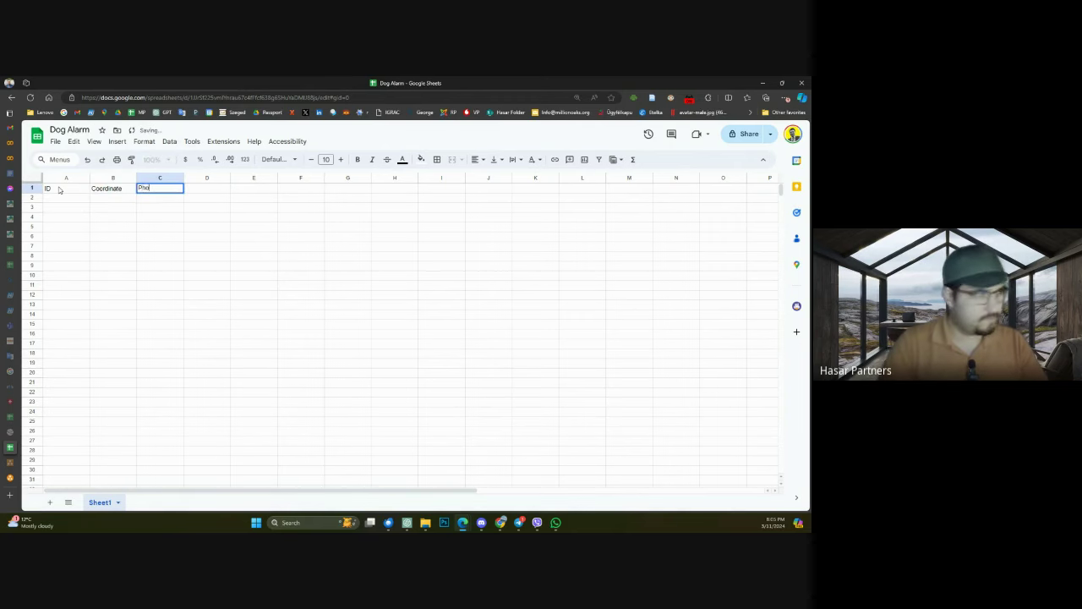
text(to)
key(Return)
Step: Enter 1 as the first record's ID in cell A2
key(Up)
key(Left)
key(Left)
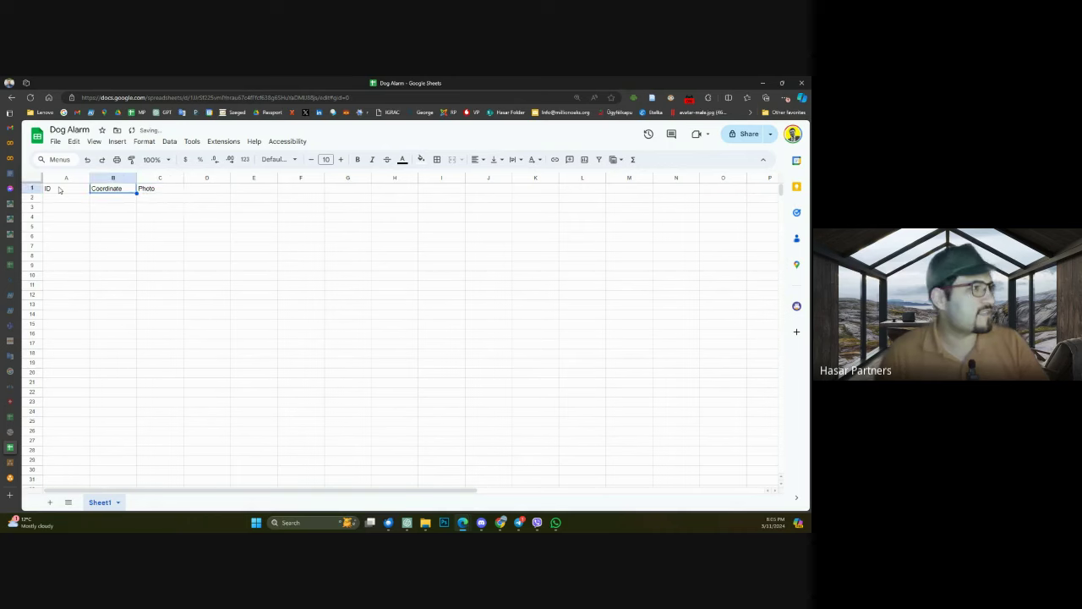
key(Right)
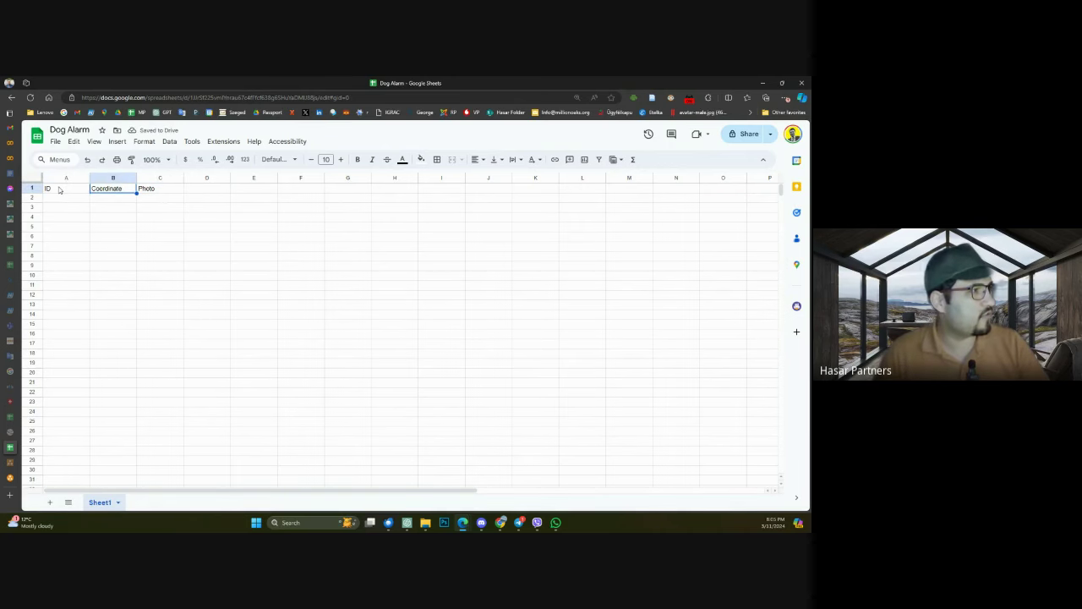
key(Right)
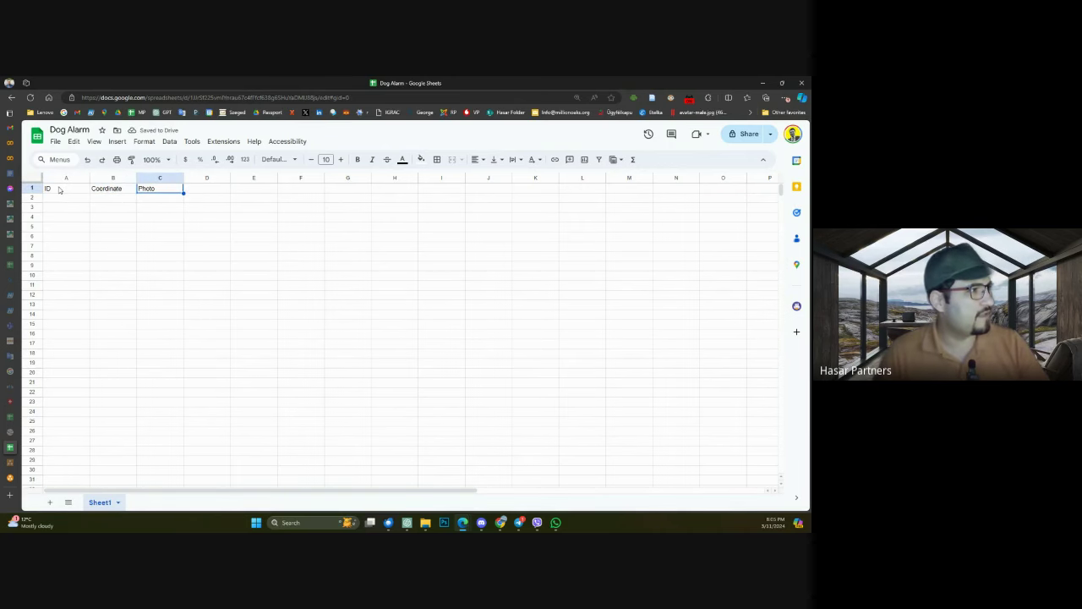
key(Left)
key(Left)
key(Down)
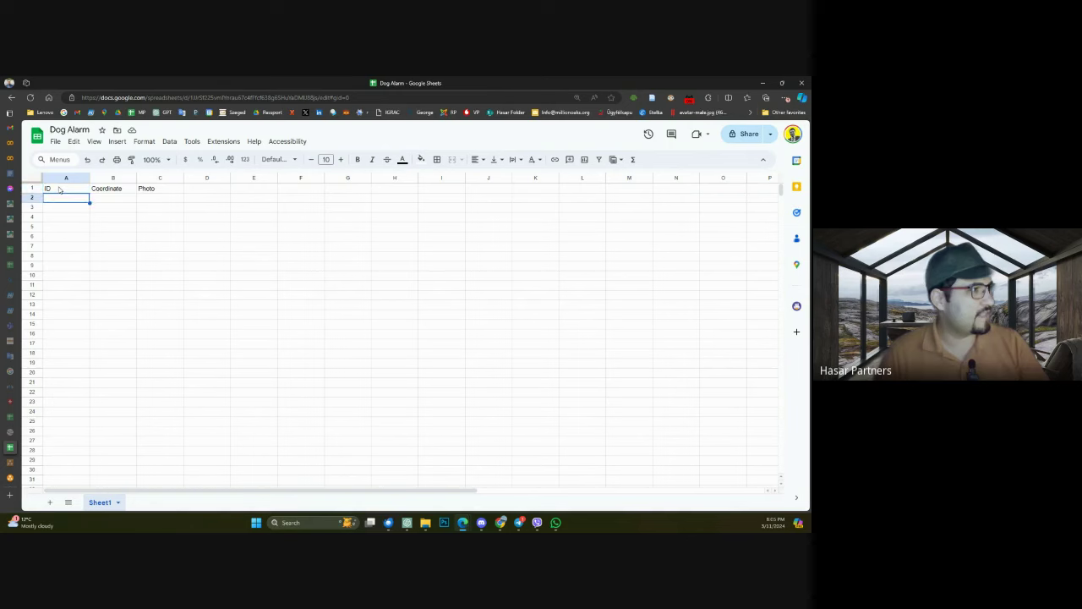
text(1)
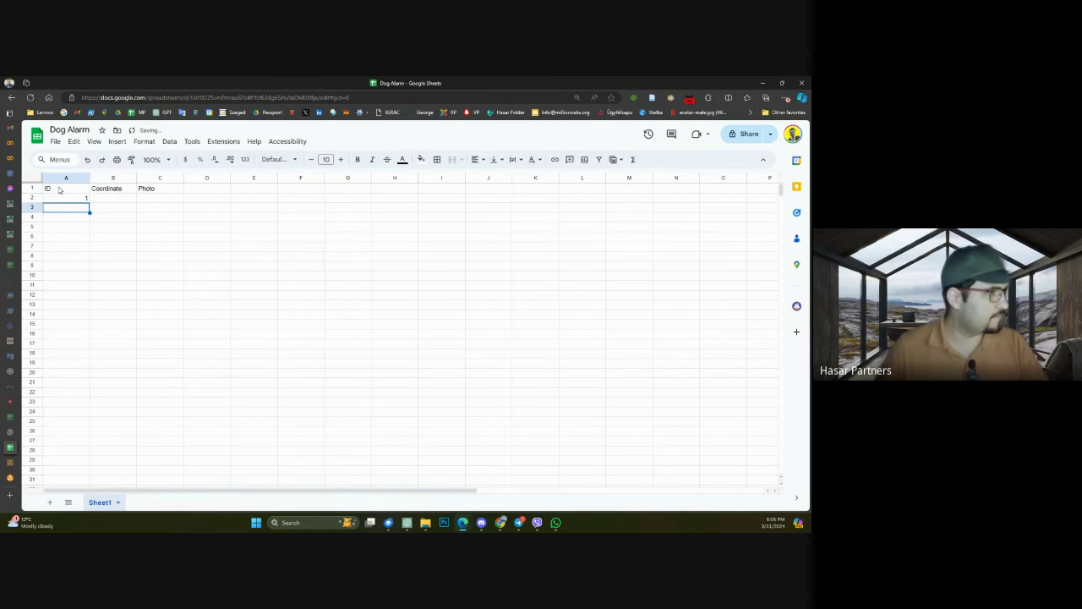
key(Tab)
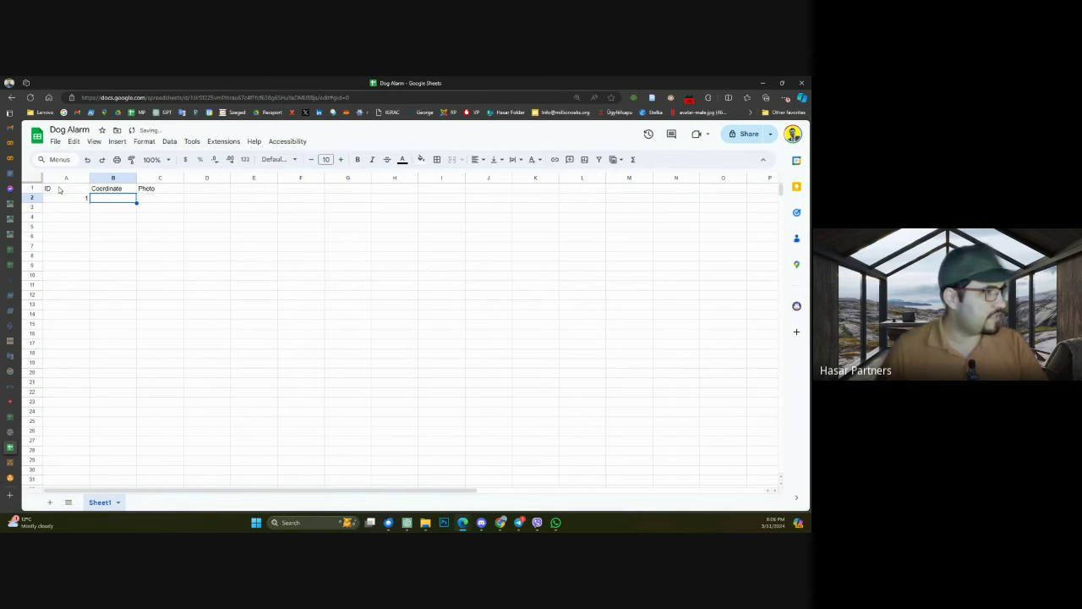
key(Right)
key(Left)
key(Left)
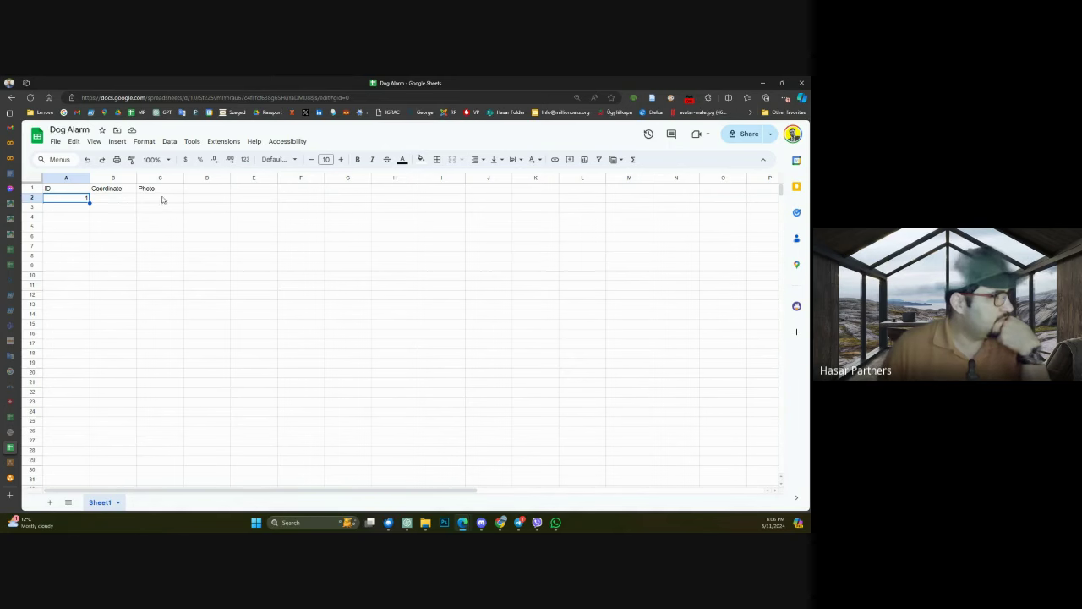
Step: Add a fourth column header, Time, in cell D1
click(199, 191)
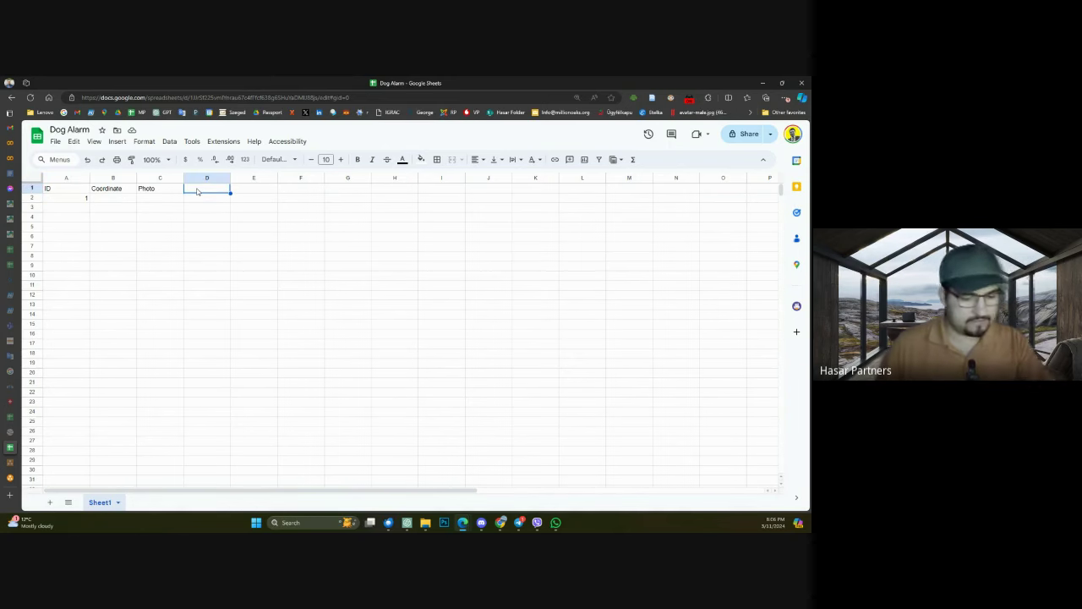
text(Tim)
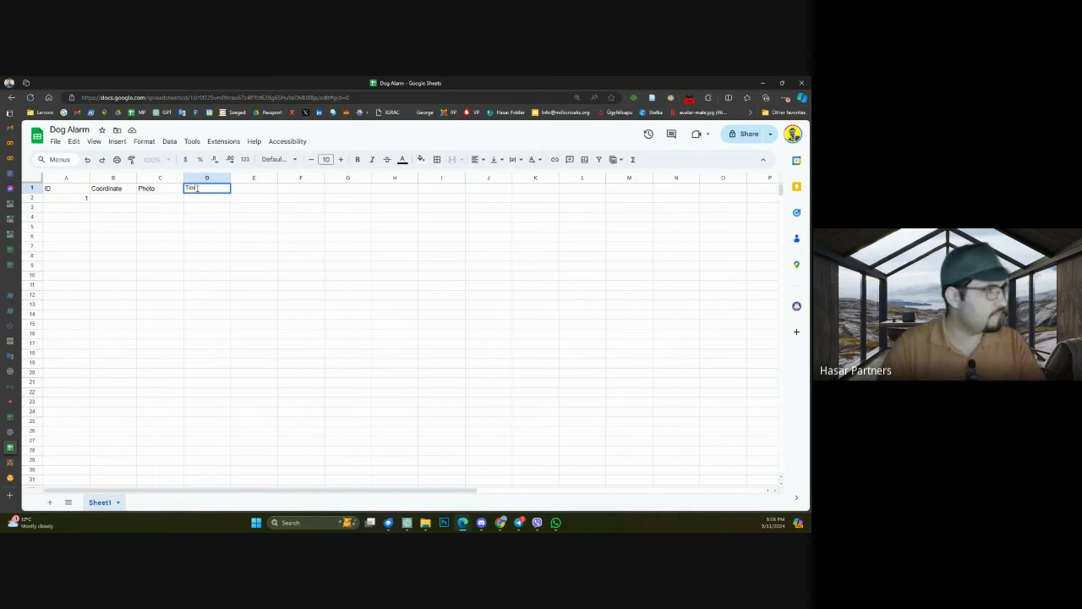
text(e)
key(Return)
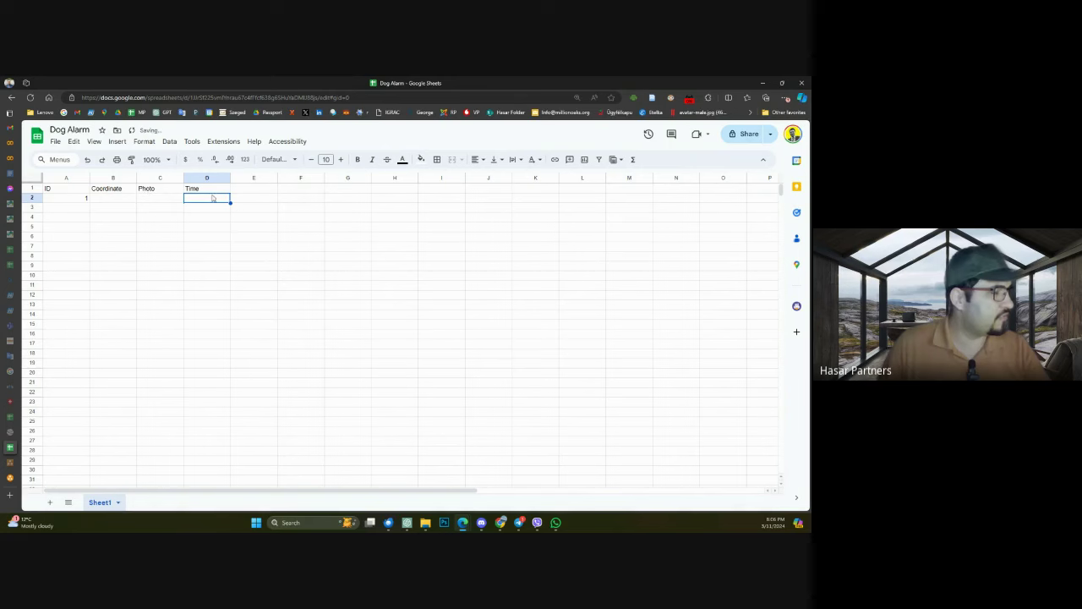
click(169, 258)
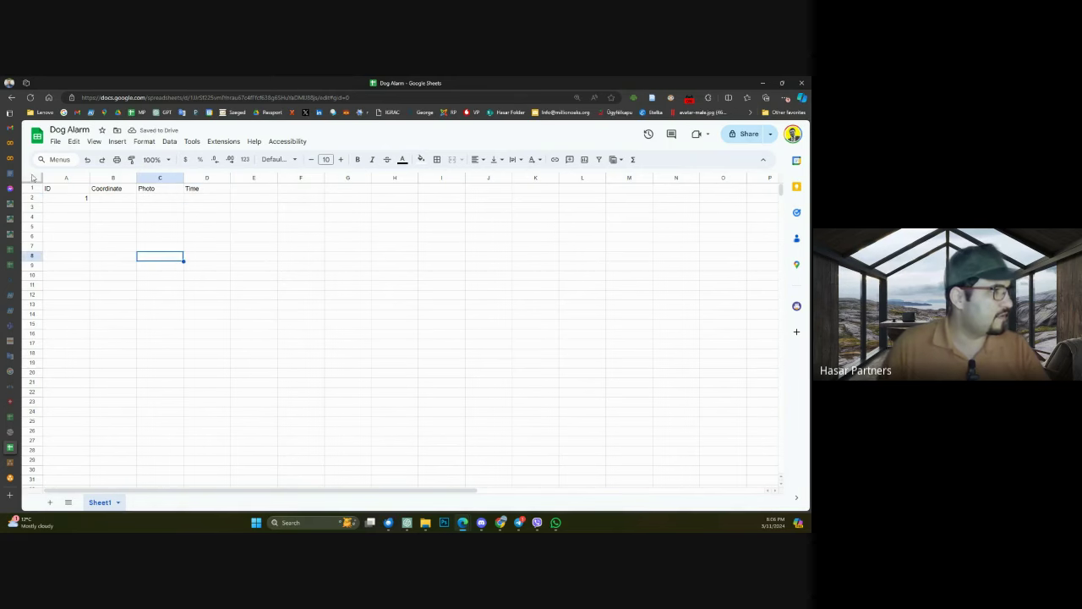
Step: Create an AppSheet app from the Dog Alarm spreadsheet and dismiss its welcome dialog
click(225, 144)
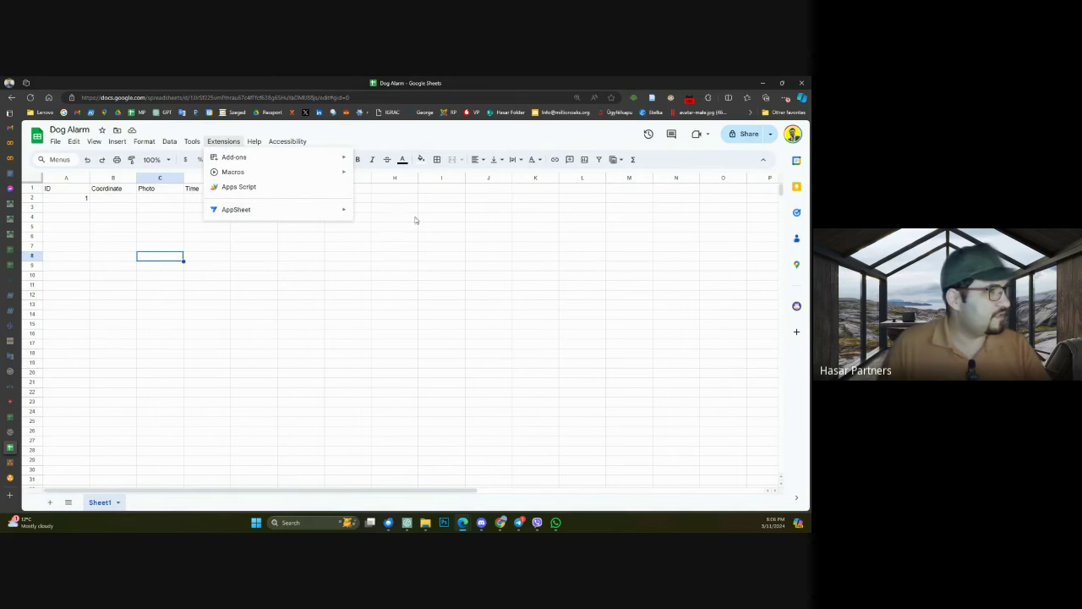
mouse_move(310, 209)
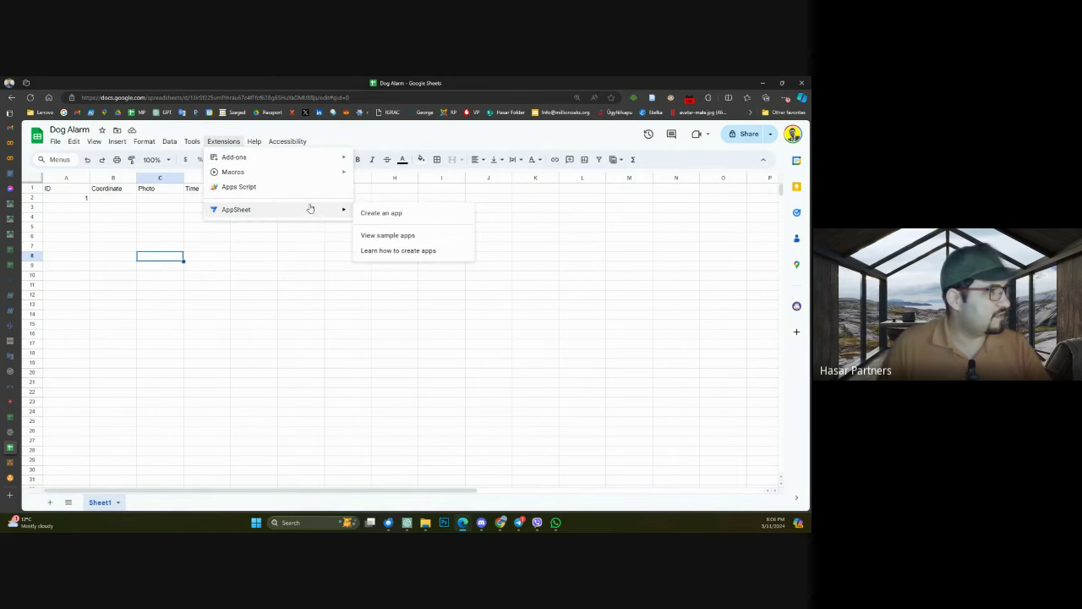
click(375, 213)
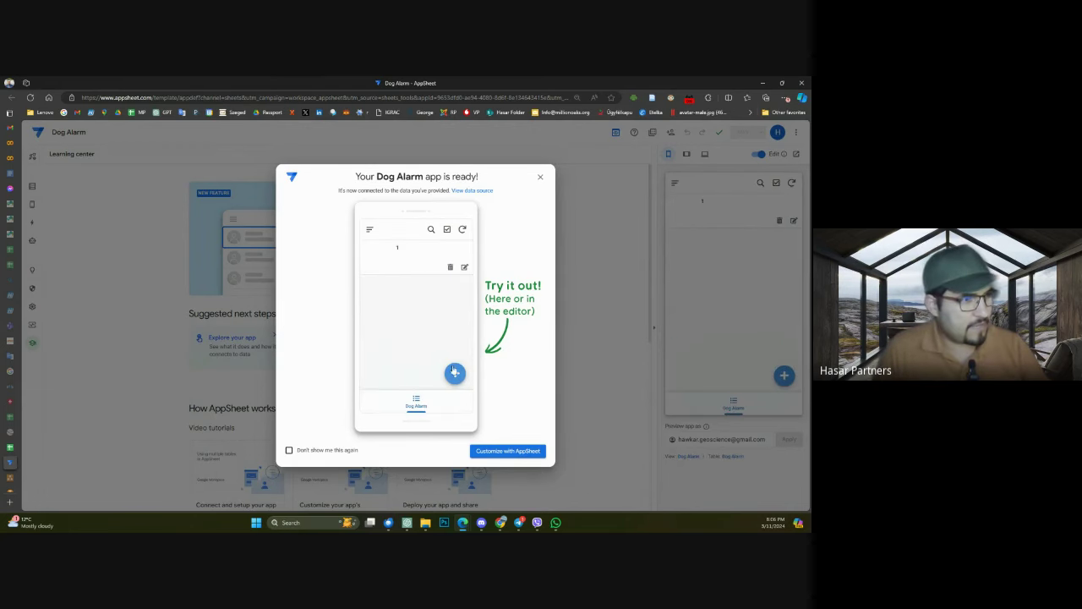
click(541, 178)
Step: Set the Coordinate column's type to LatLong in the Dog Alarm data table
click(32, 186)
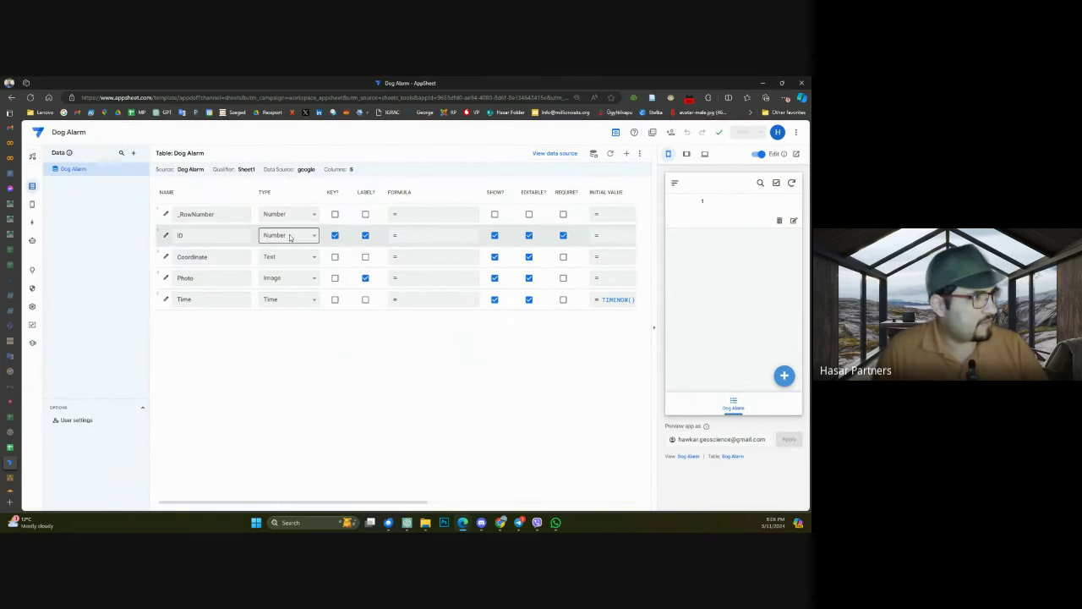
click(308, 259)
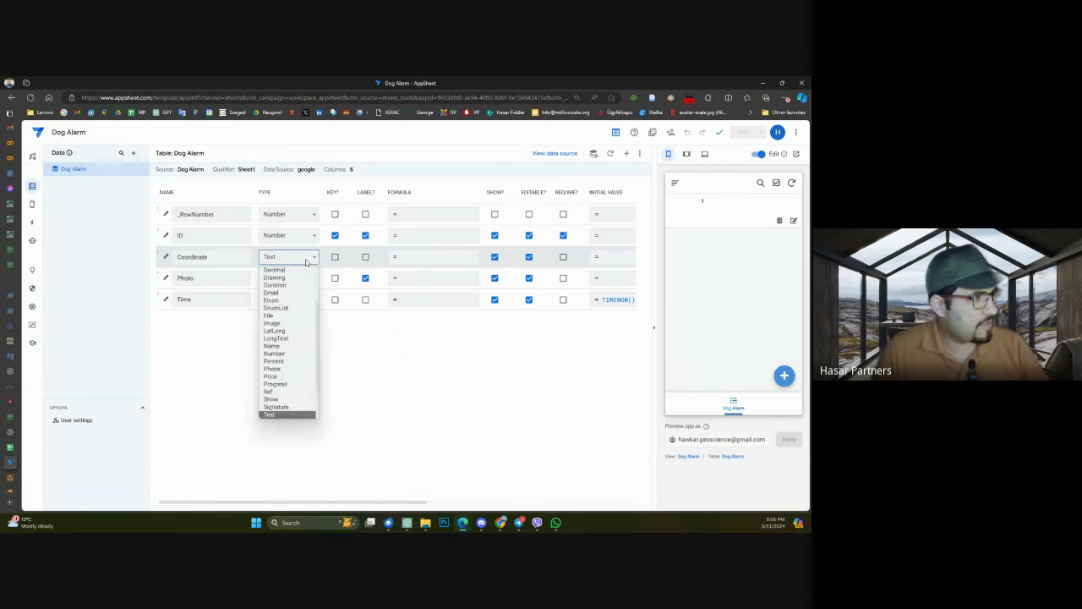
click(303, 331)
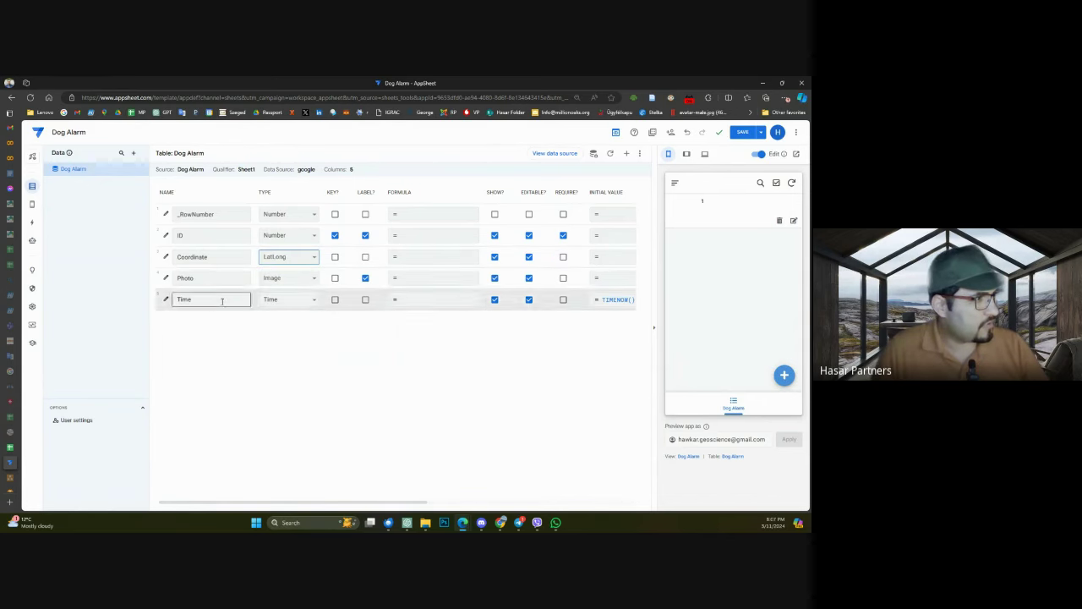
Step: Add a map view named Dog Location to the app's primary navigation, based on the Dog Alarm data
click(33, 205)
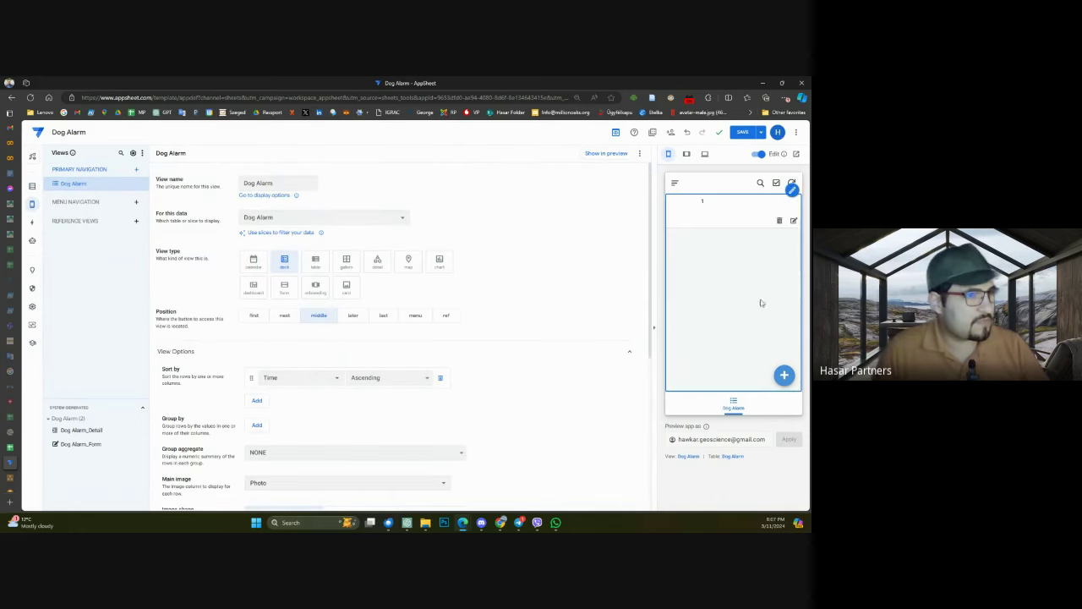
click(734, 406)
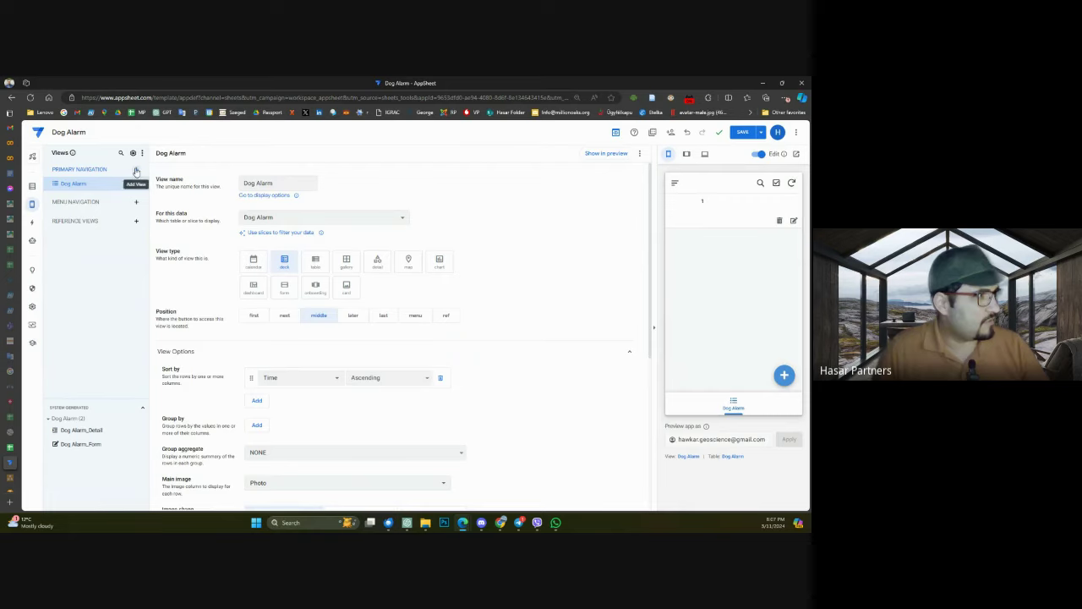
click(133, 170)
click(309, 374)
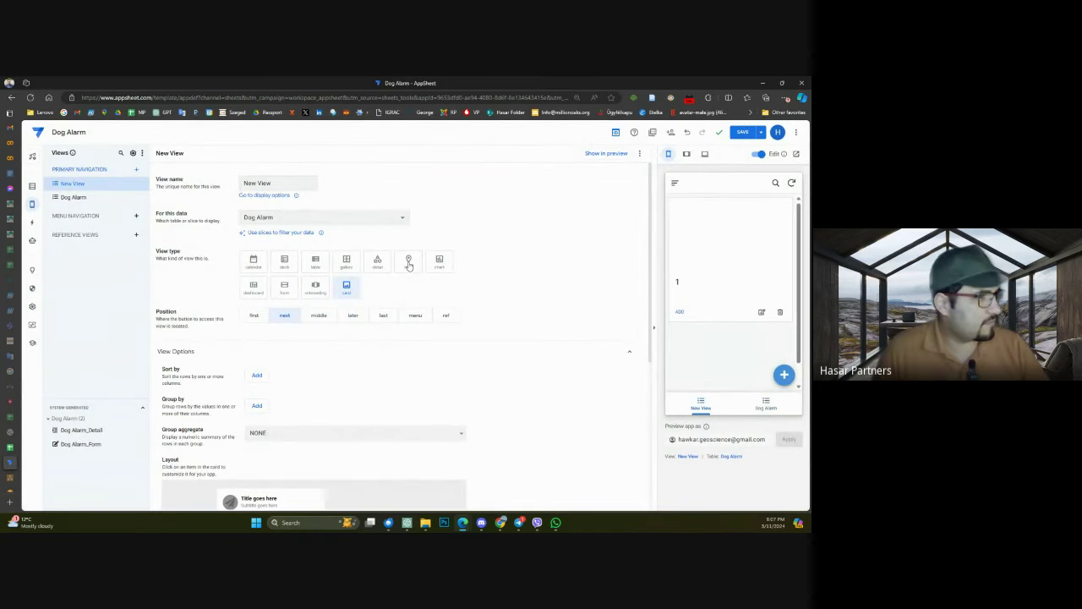
click(409, 262)
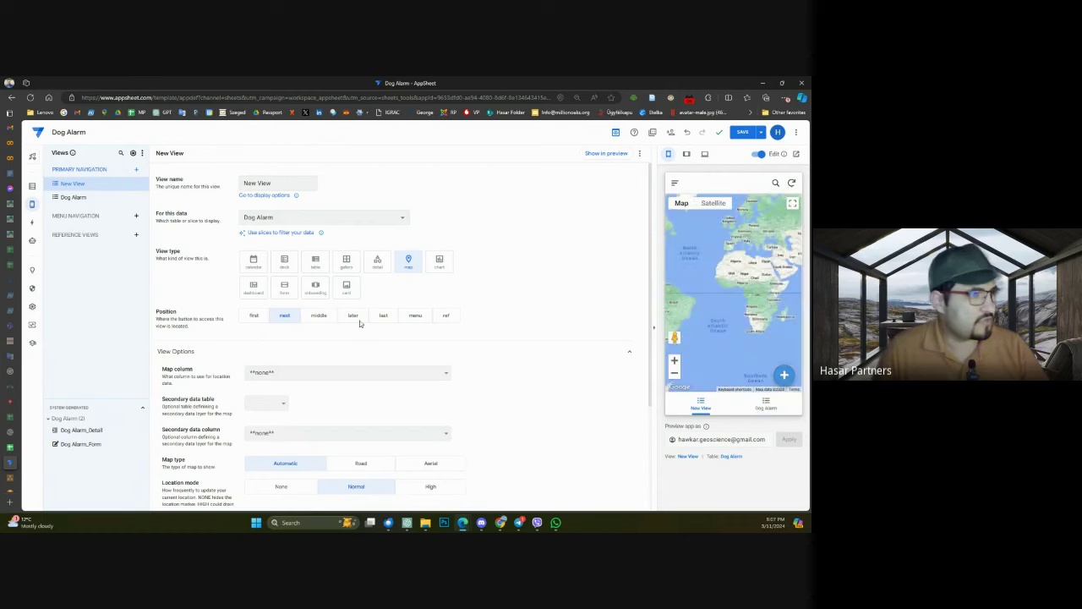
triple_click(306, 183)
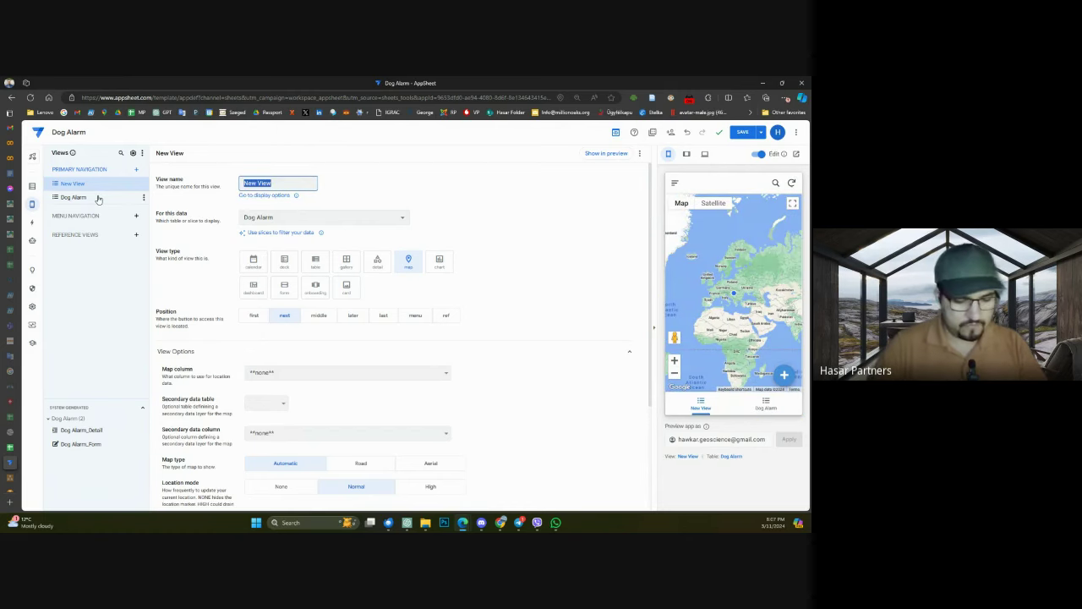
text(Dog Location)
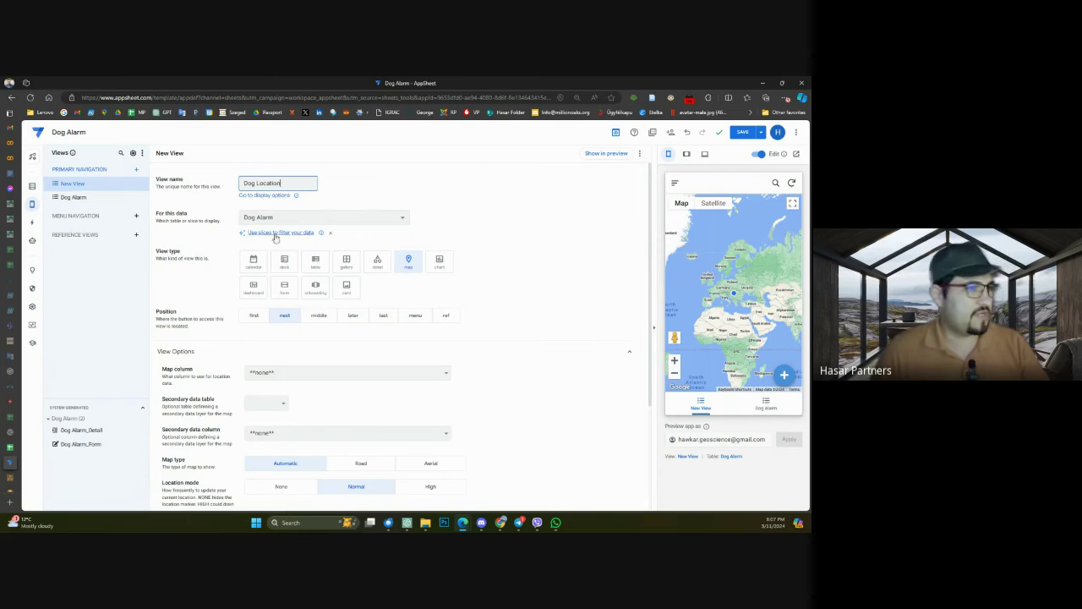
Step: Apply the map view's name, Dog Location, and check the Dog Alarm and Dog Location views in the app preview
click(417, 191)
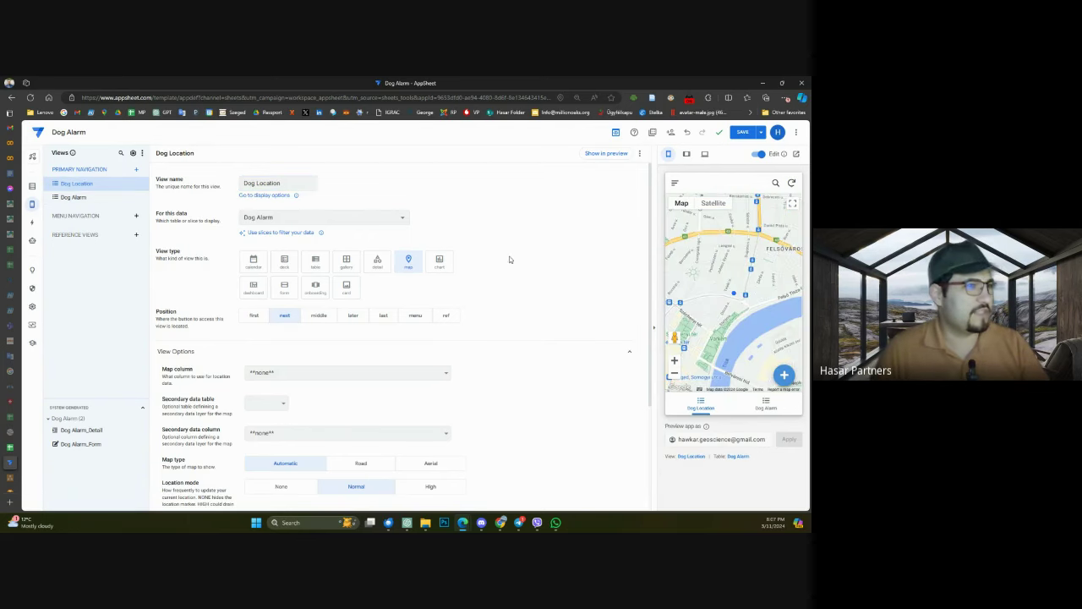
click(86, 200)
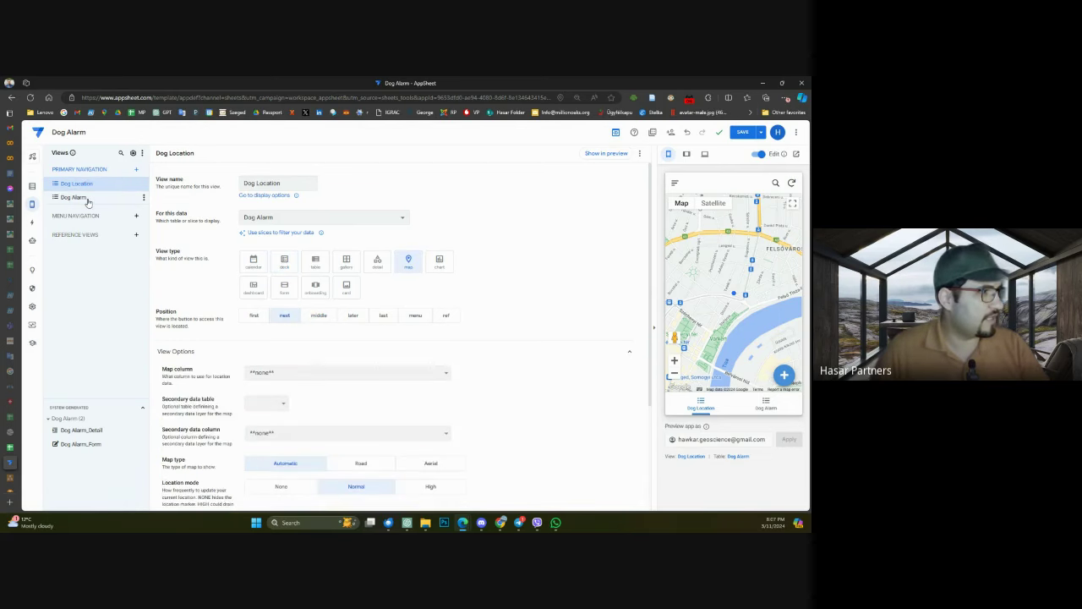
click(767, 408)
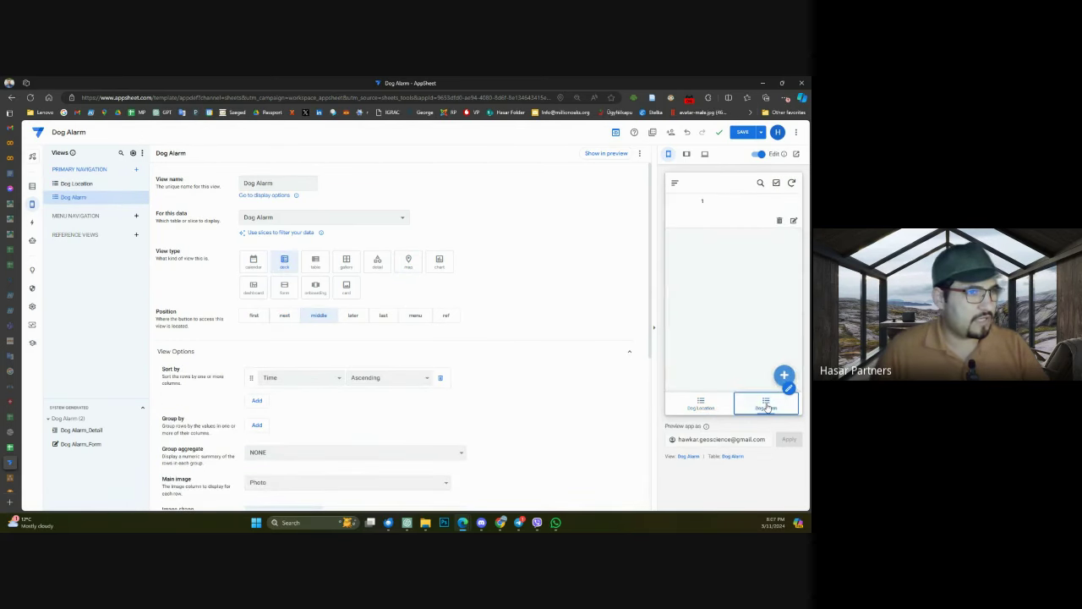
click(700, 404)
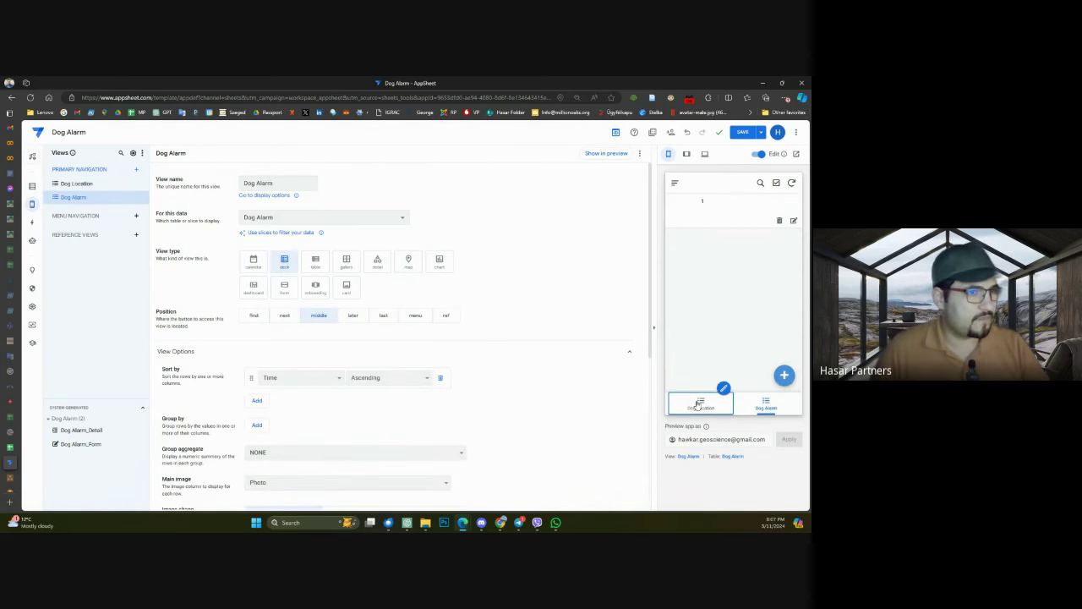
click(766, 406)
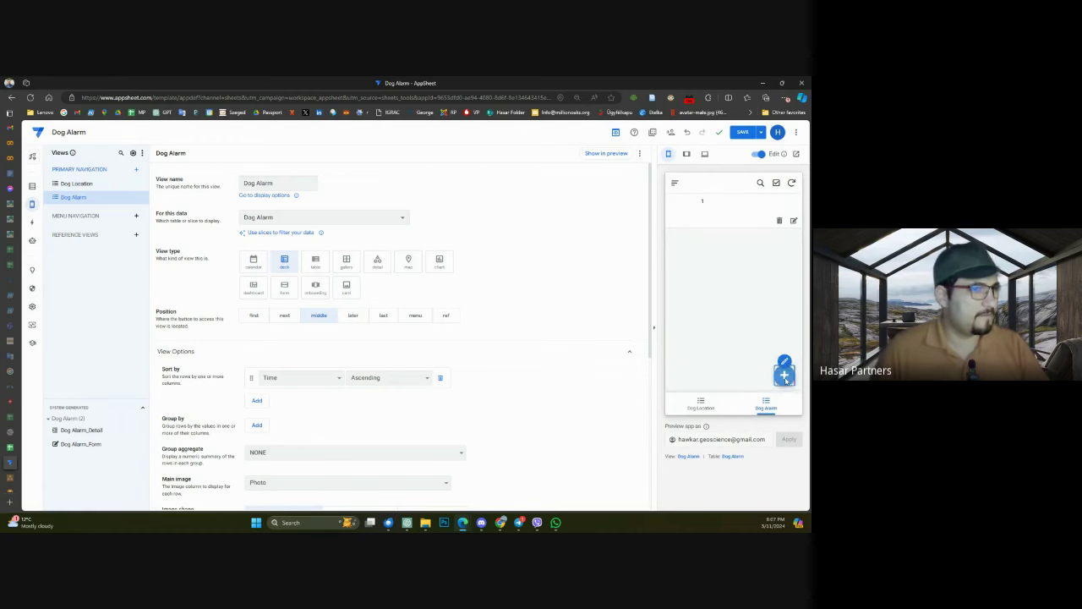
Step: Start a new Dog Alarm record in the app preview with ID 1 and fill its coordinate with the current location
click(785, 377)
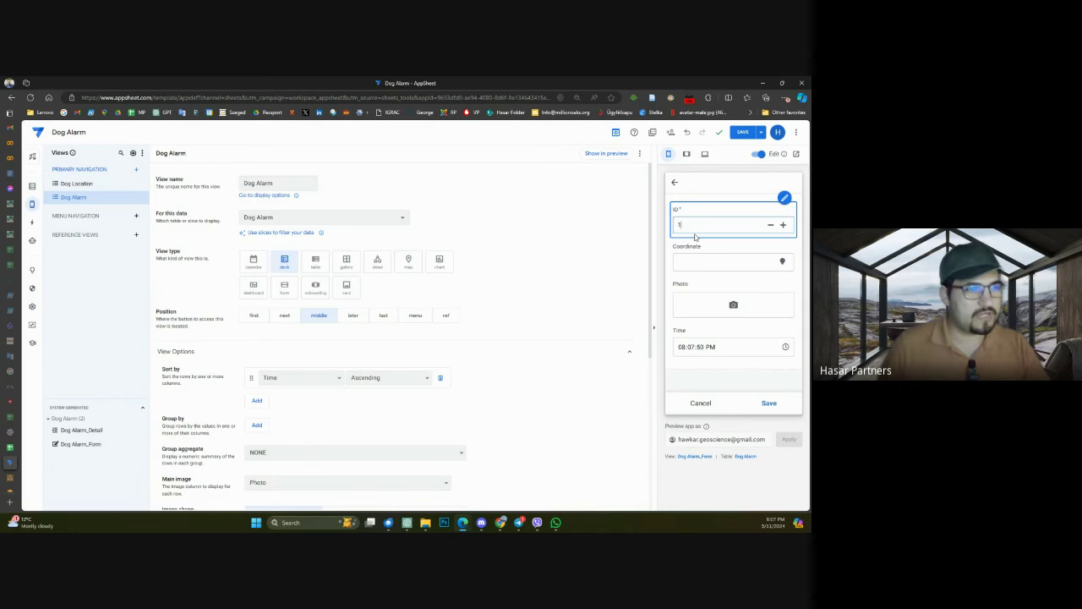
click(744, 262)
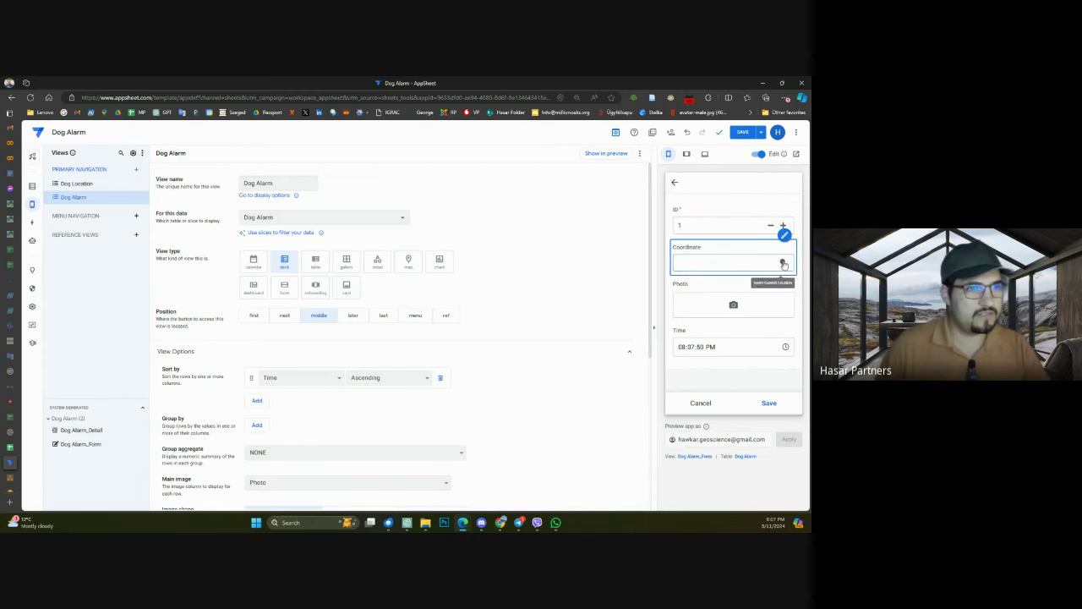
click(783, 264)
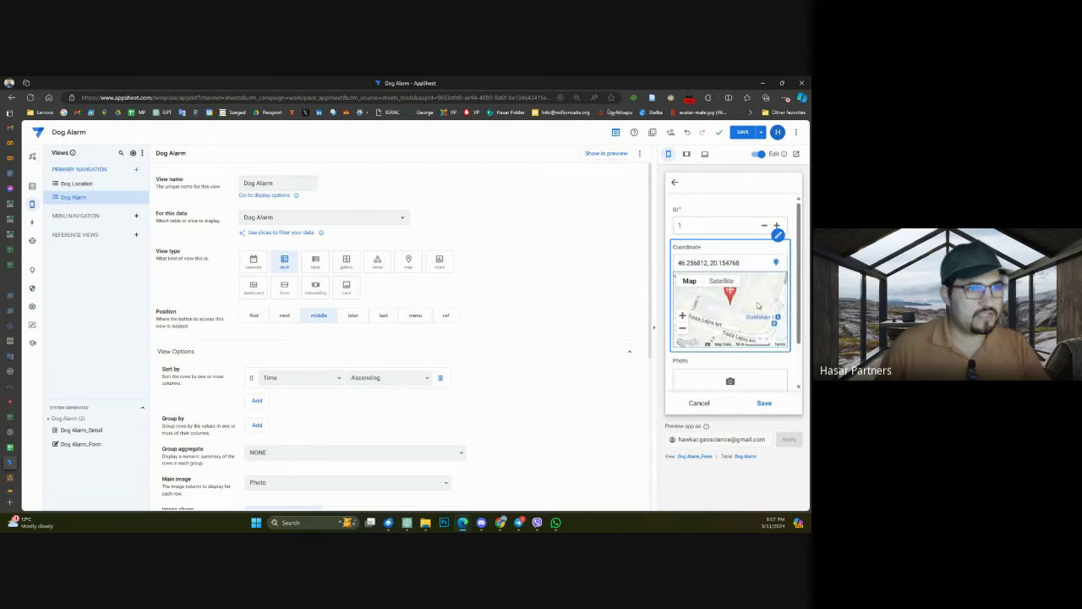
click(729, 380)
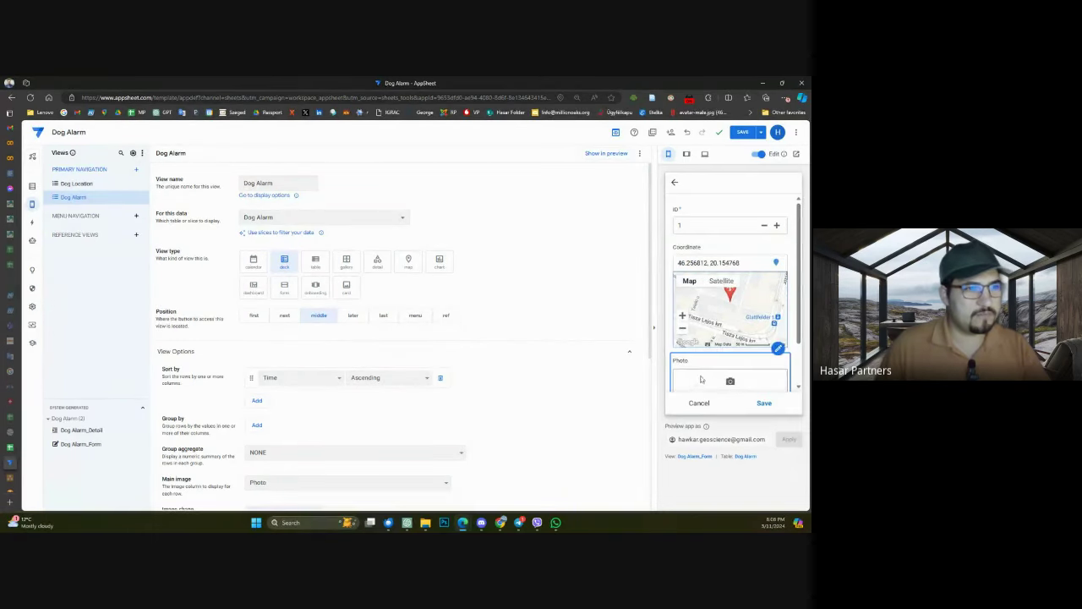
scroll(731, 340, down, 1)
click(731, 329)
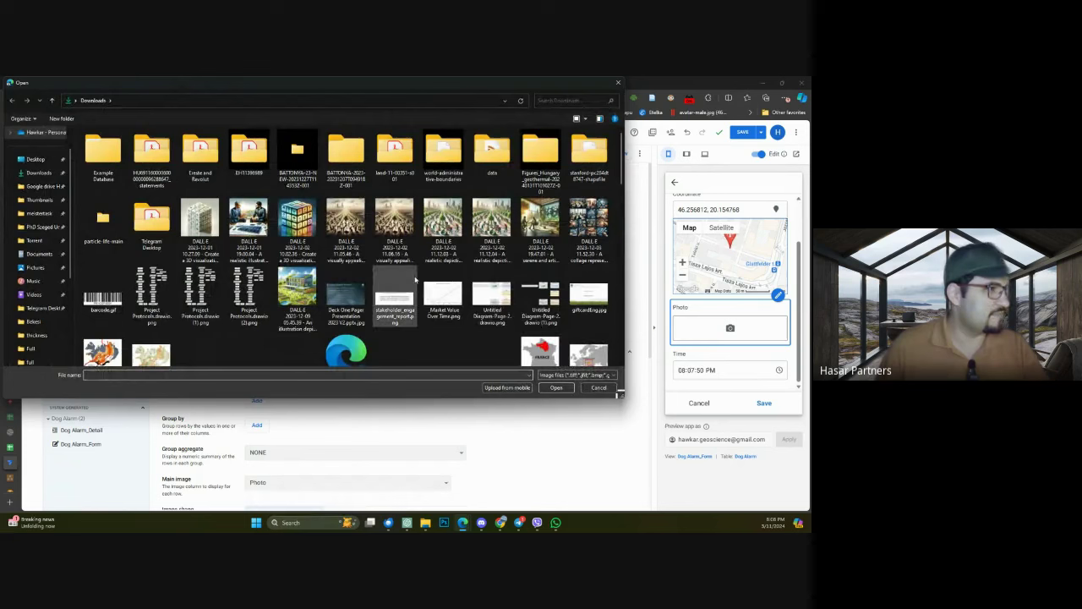
scroll(410, 282, down, 8)
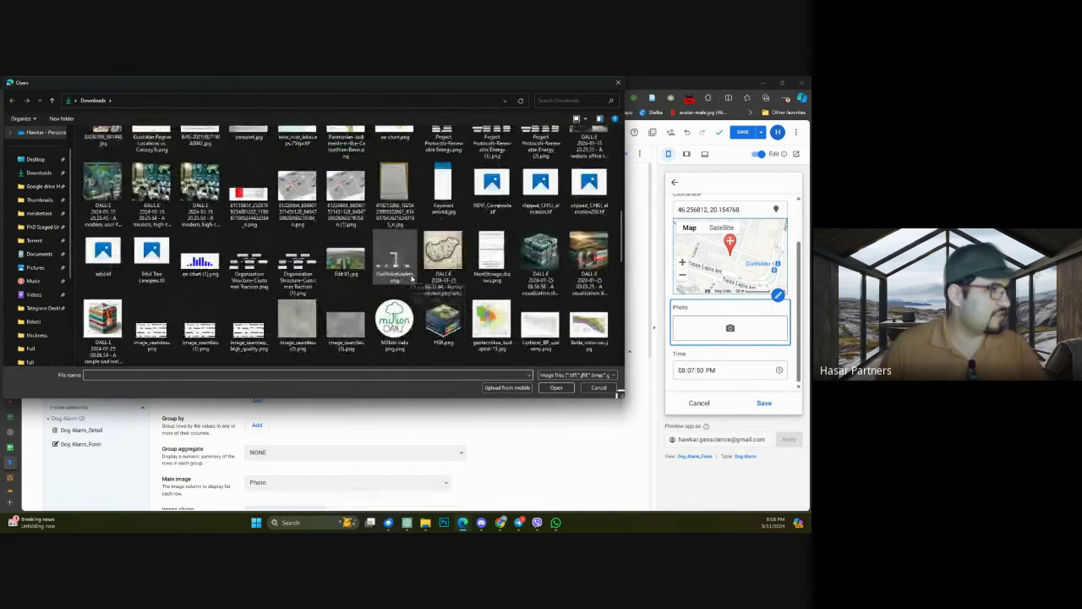
click(596, 387)
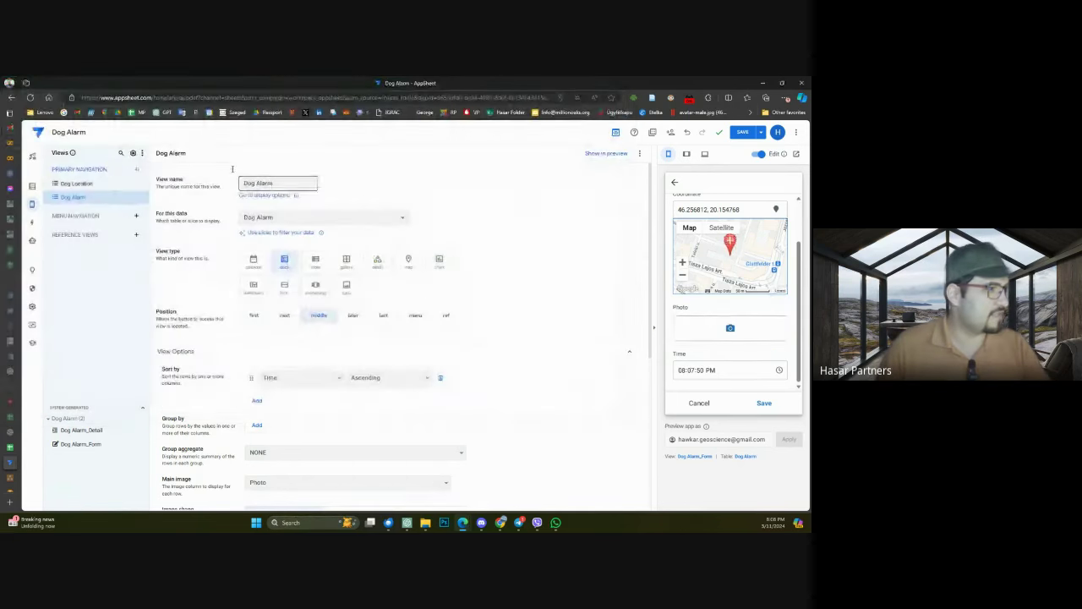
Step: Search the web for dog images in a new browser tab and open the picture of the white puppy among lavender
click(24, 503)
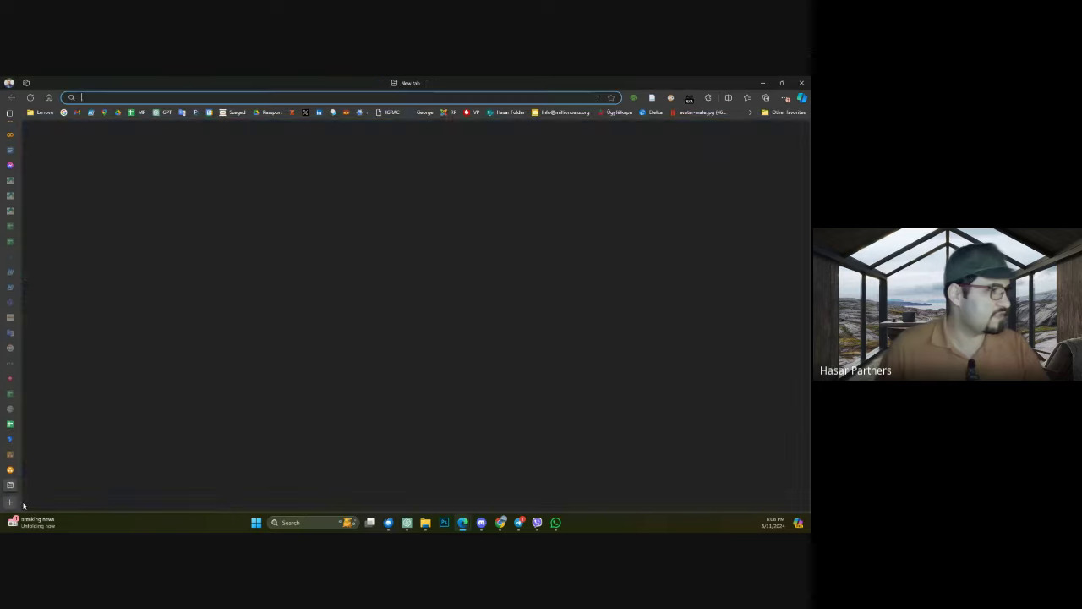
text(dog)
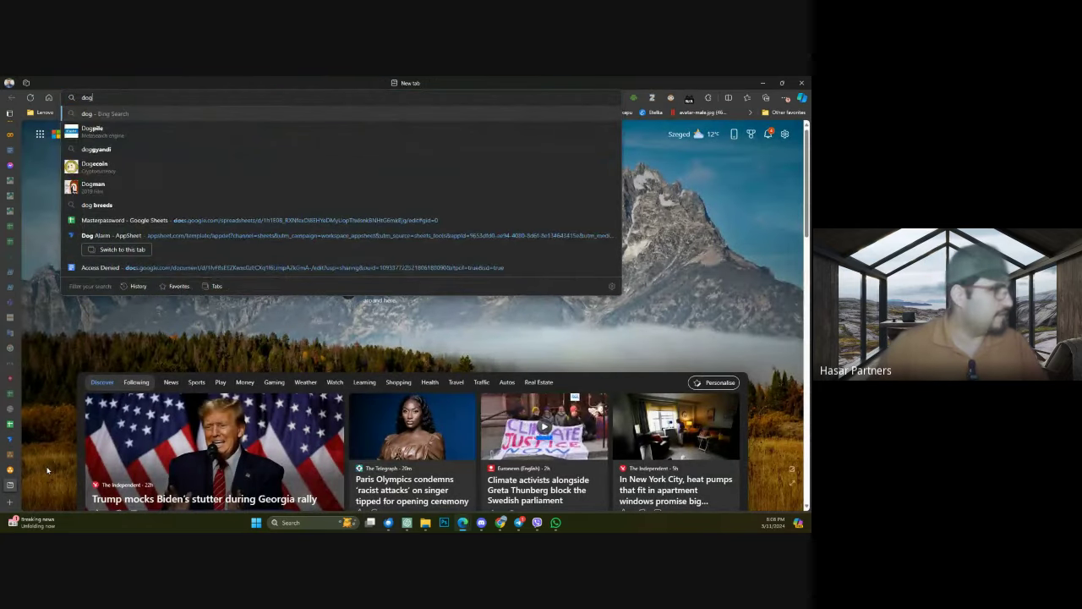
key(Return)
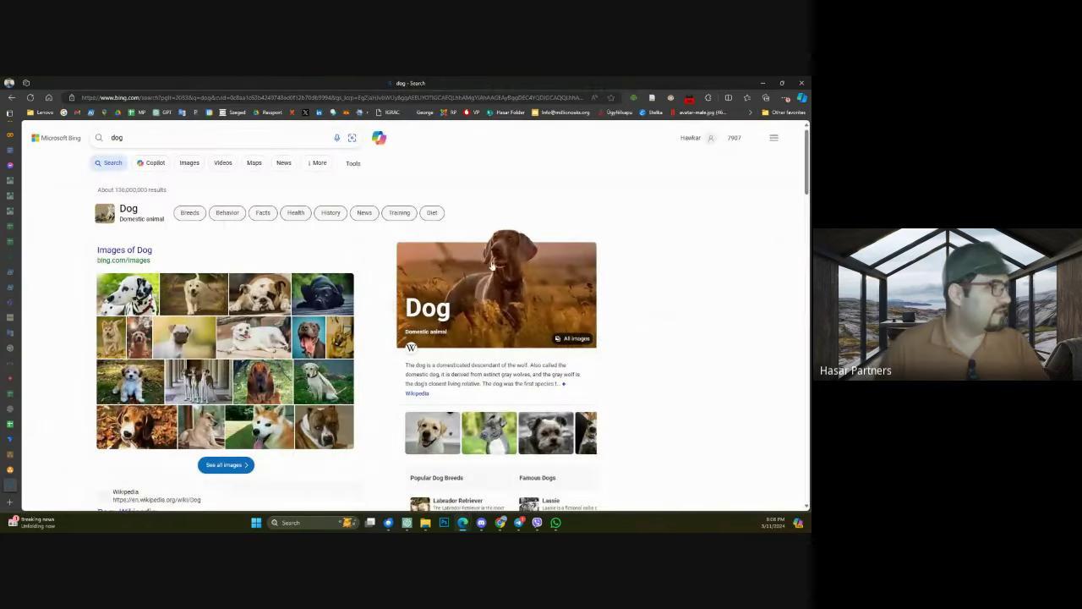
click(189, 163)
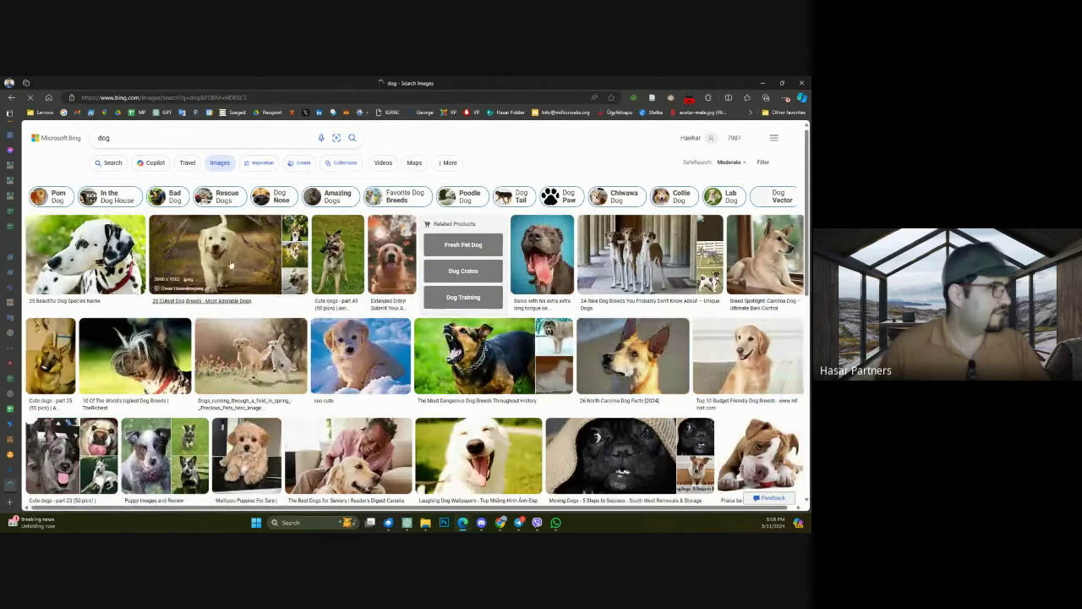
click(230, 265)
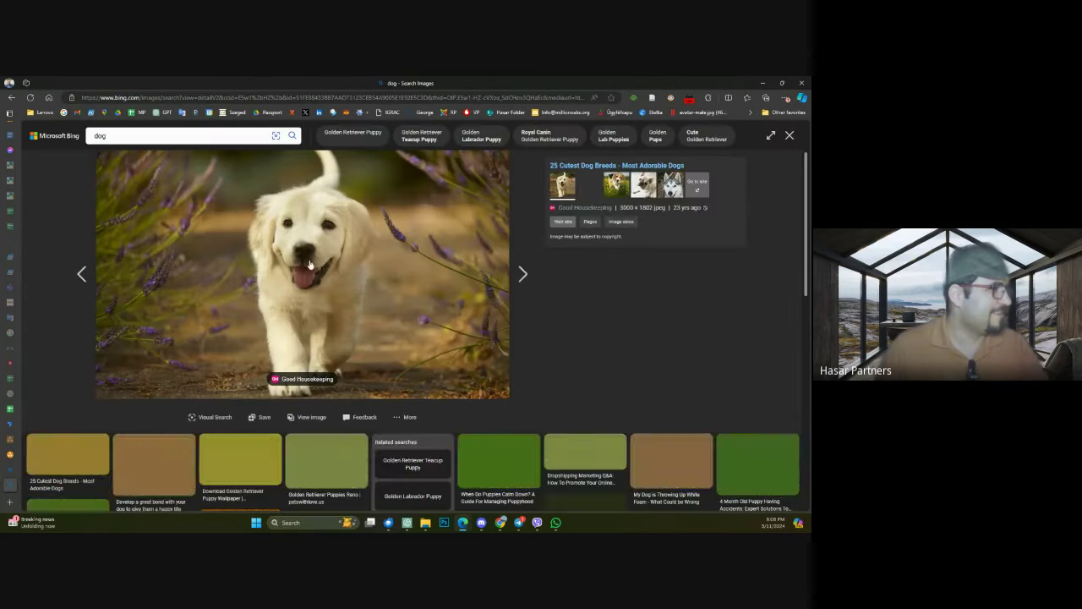
Step: Open the puppy image on its own in a new browser tab and save it to the Desktop as a JPEG
right_click(307, 258)
click(329, 274)
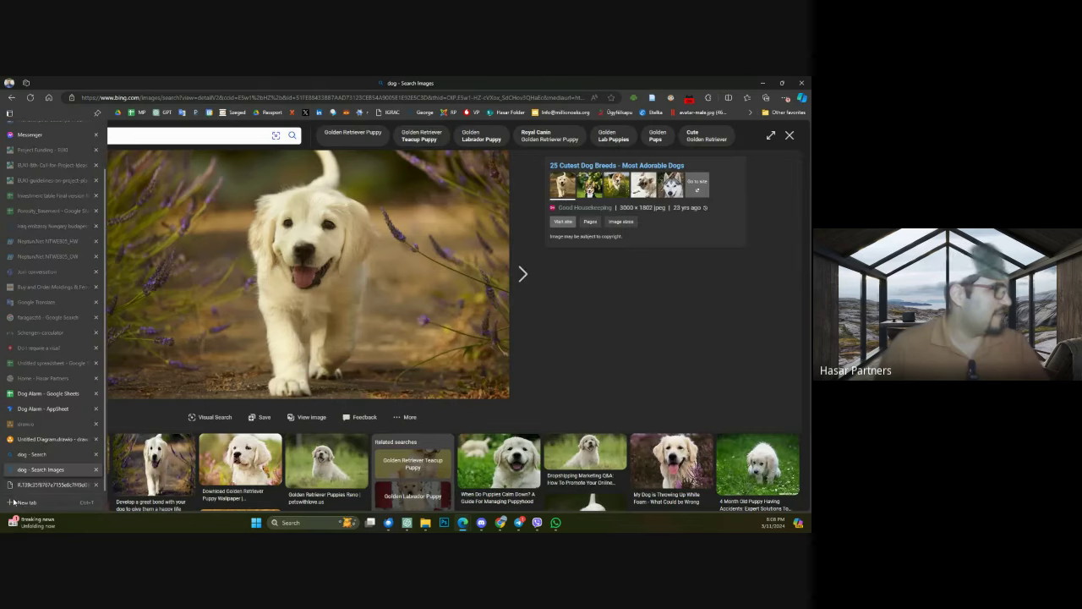
click(20, 486)
click(254, 300)
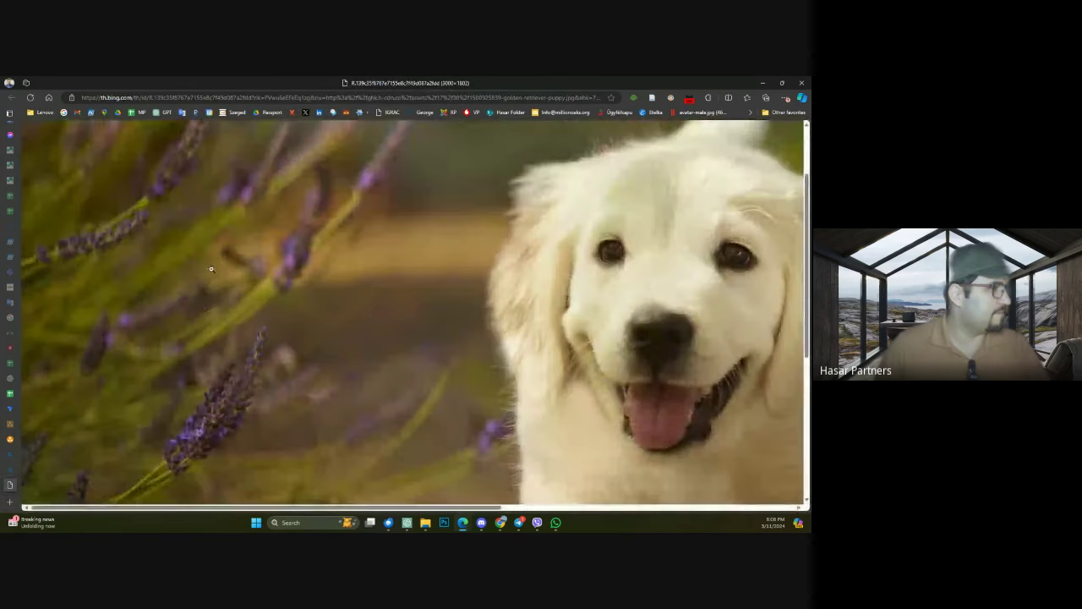
click(225, 277)
key(ctrl+s)
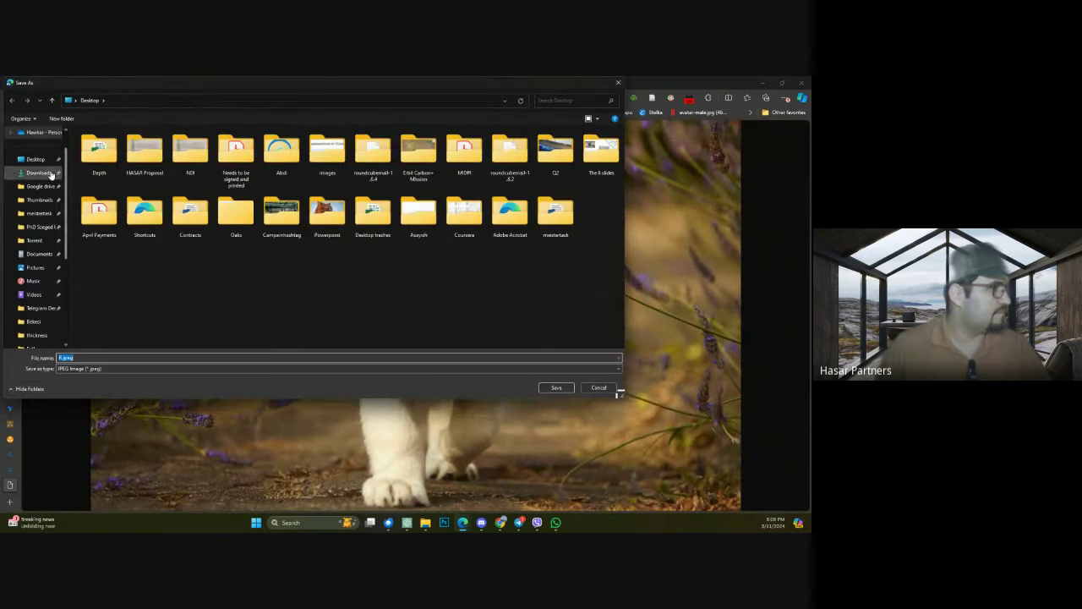
click(554, 388)
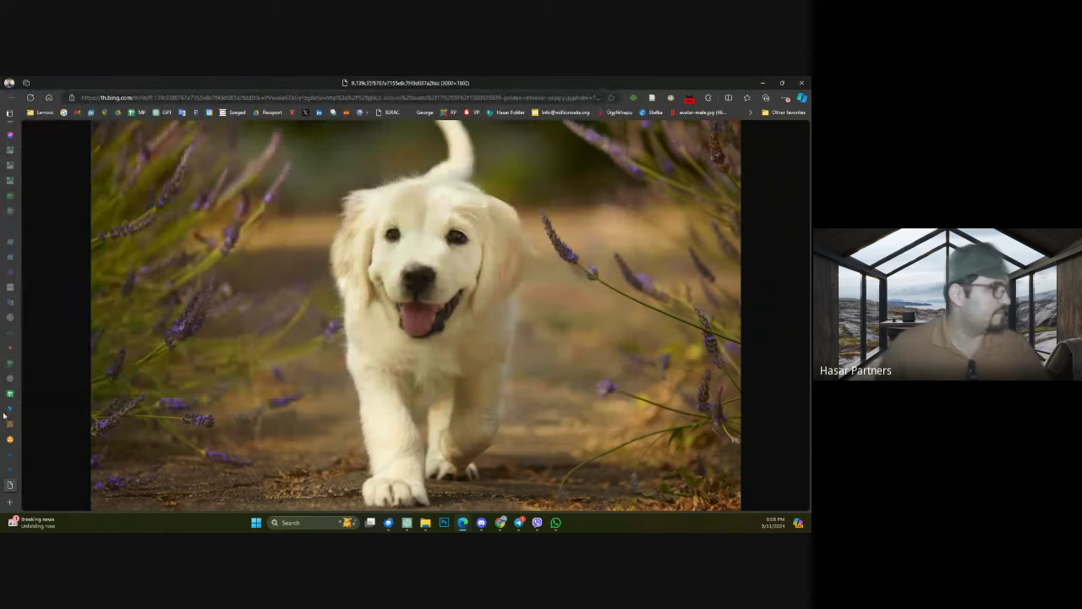
Step: Switch back to the AppSheet editor and attach the puppy picture from the Desktop as the new record's photo
click(25, 395)
click(34, 409)
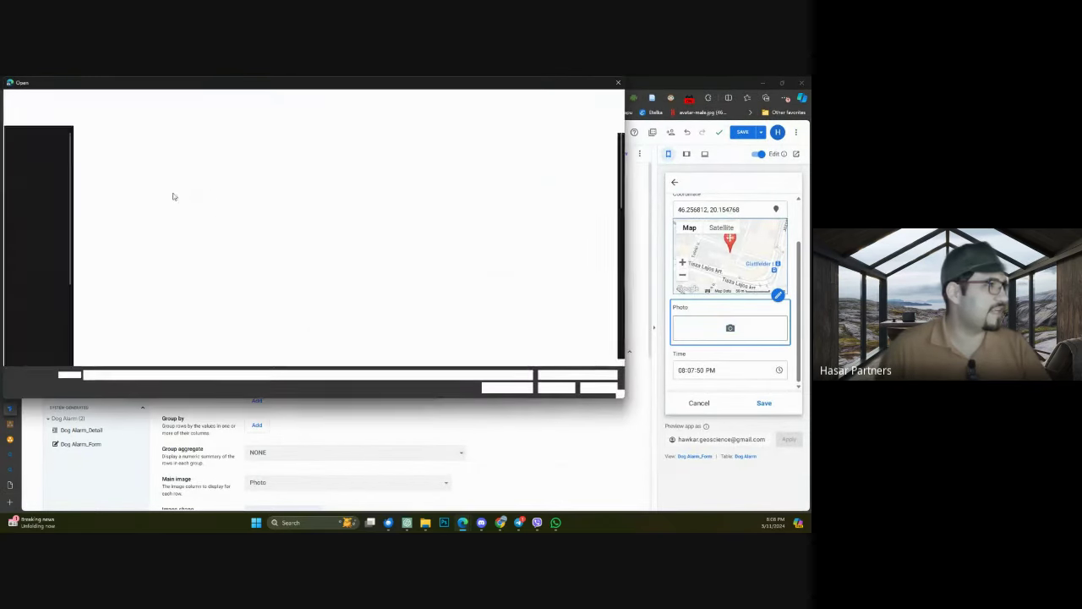
click(32, 159)
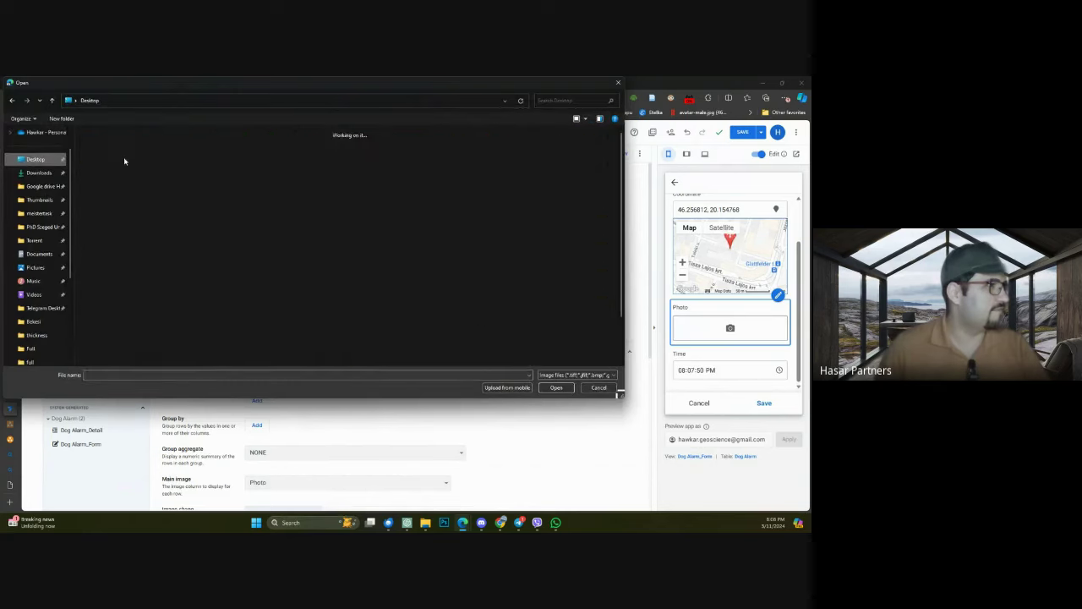
double_click(167, 271)
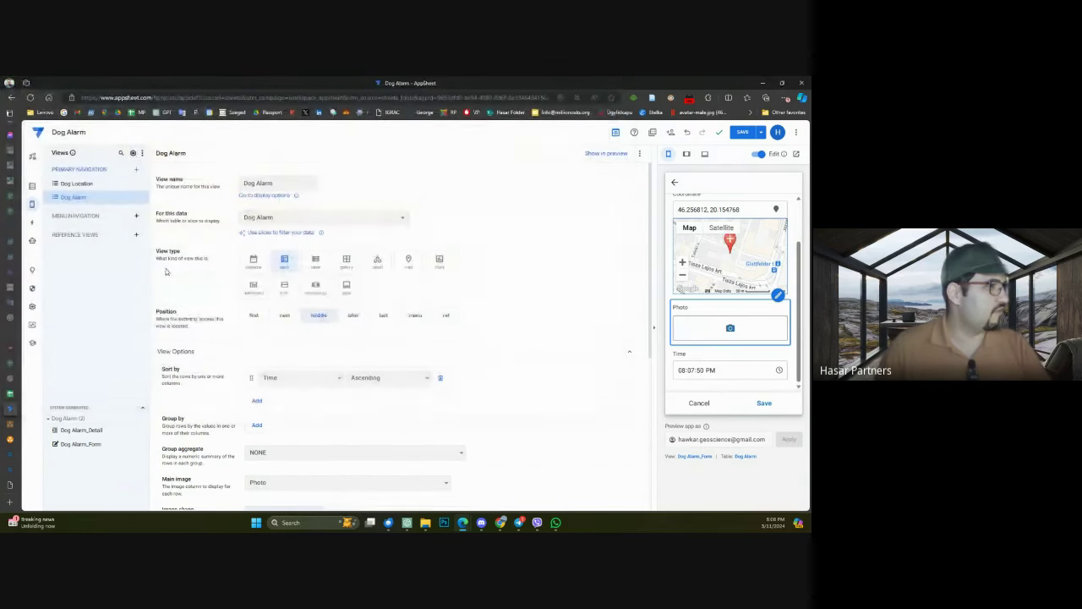
scroll(738, 349, down, 2)
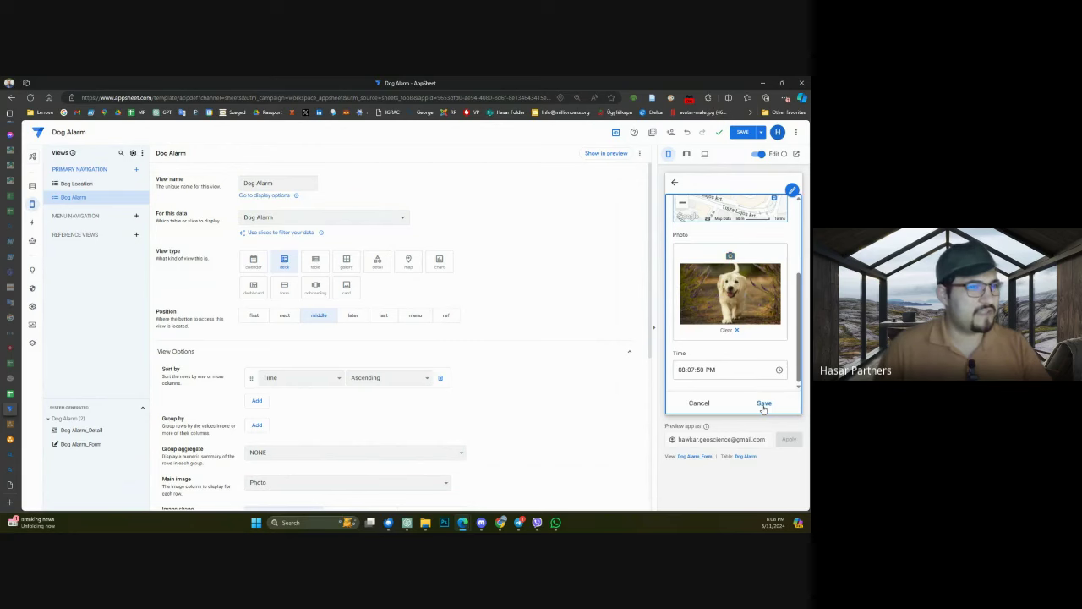
Step: Set the new record's ID to 2 and save the record
click(763, 404)
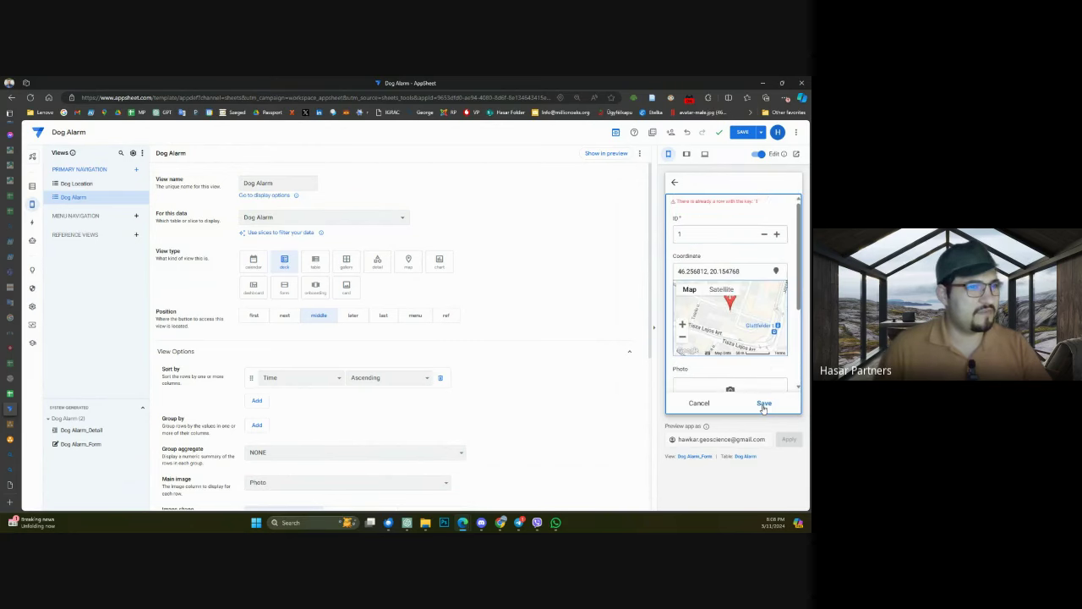
click(693, 238)
click(777, 235)
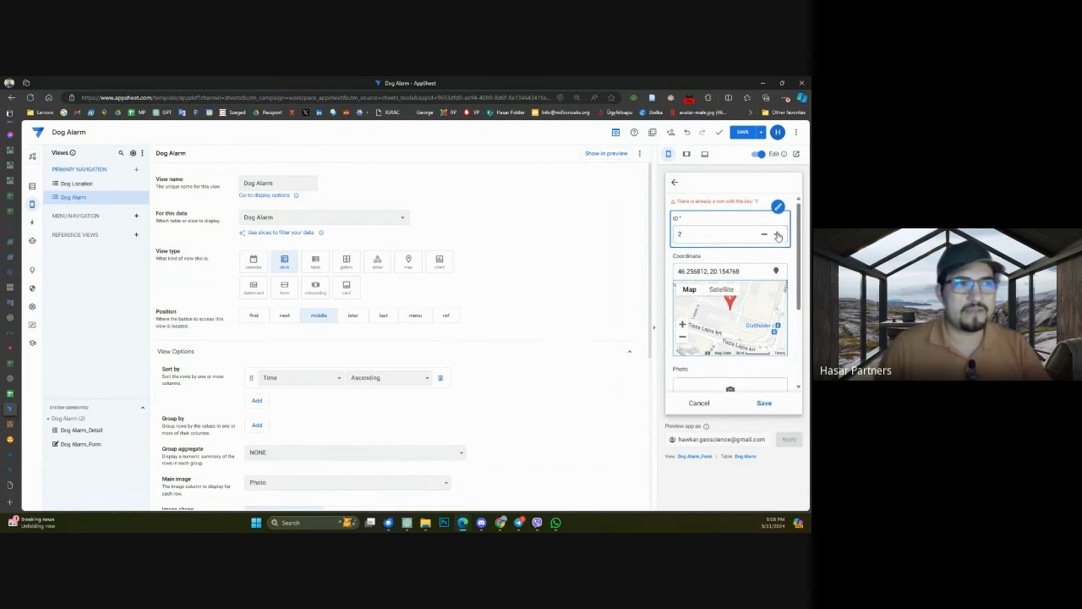
click(763, 404)
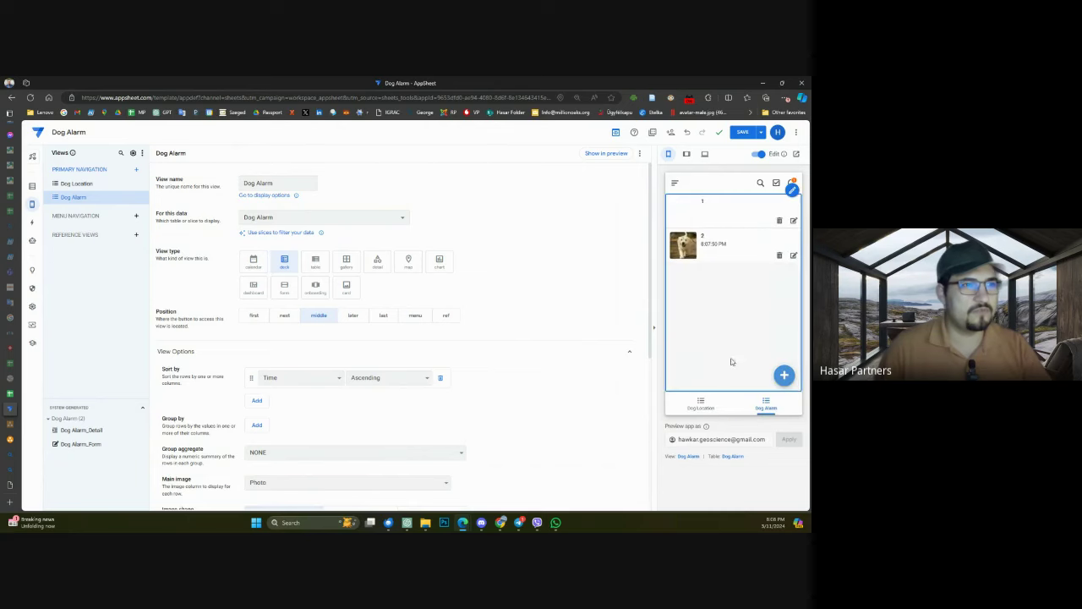
Step: Sync the app preview, open the Dog Location view's settings and save the app
click(701, 406)
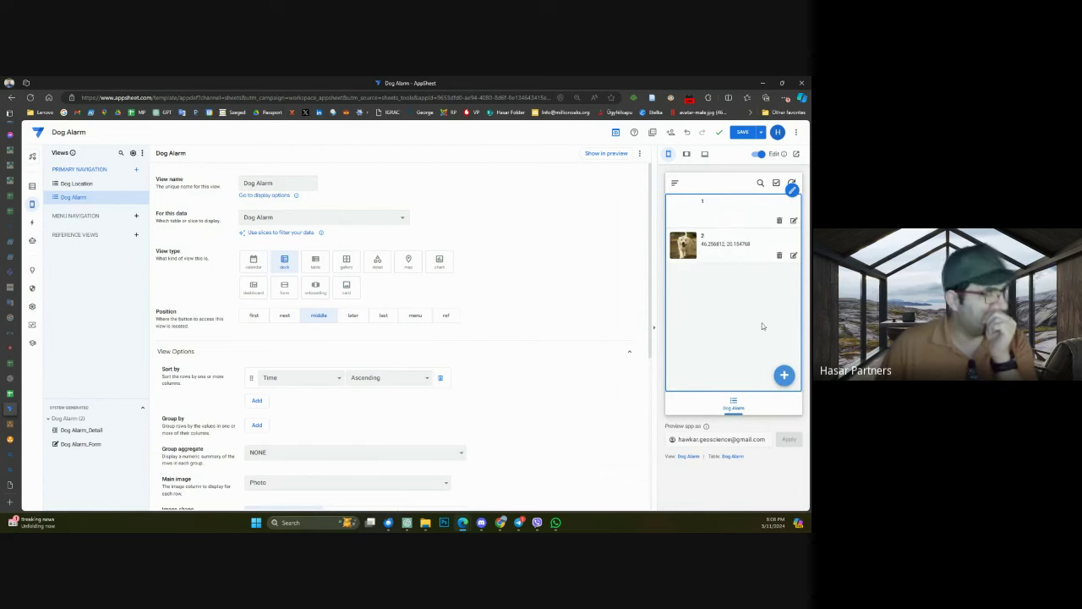
click(791, 183)
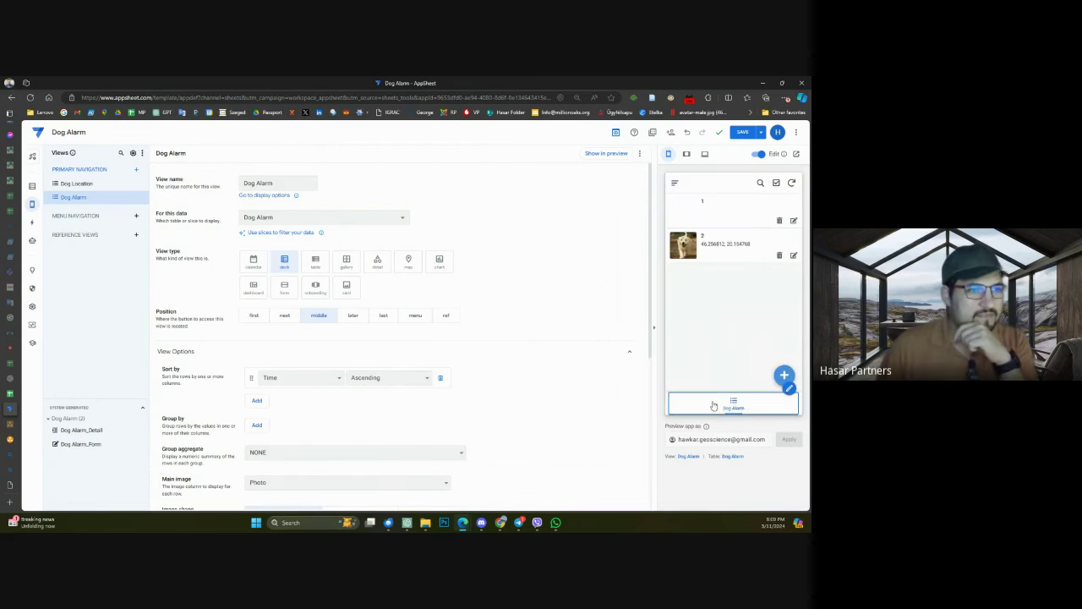
click(76, 188)
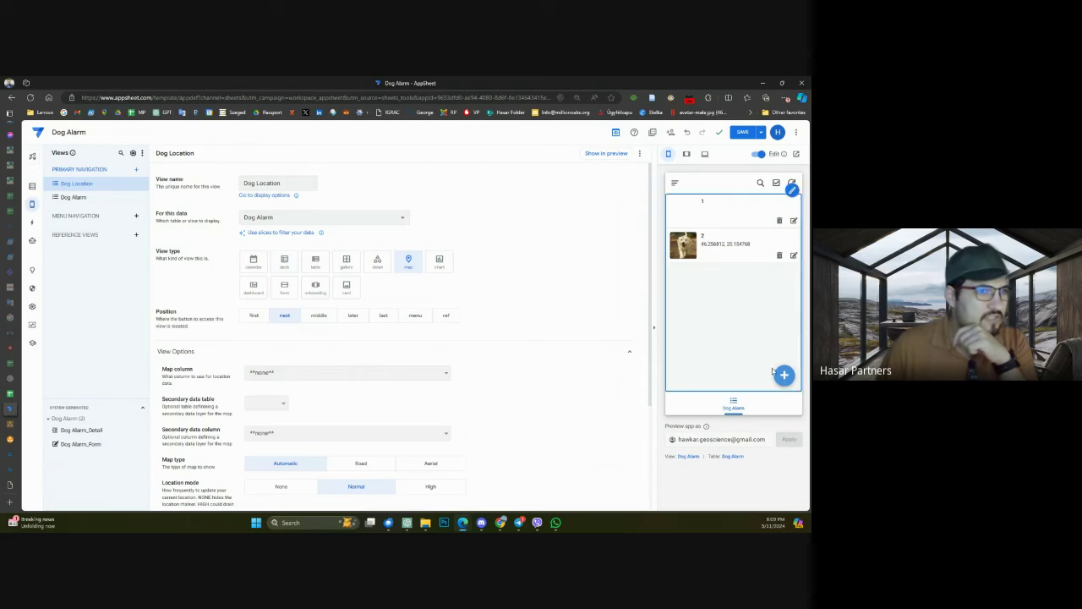
click(739, 136)
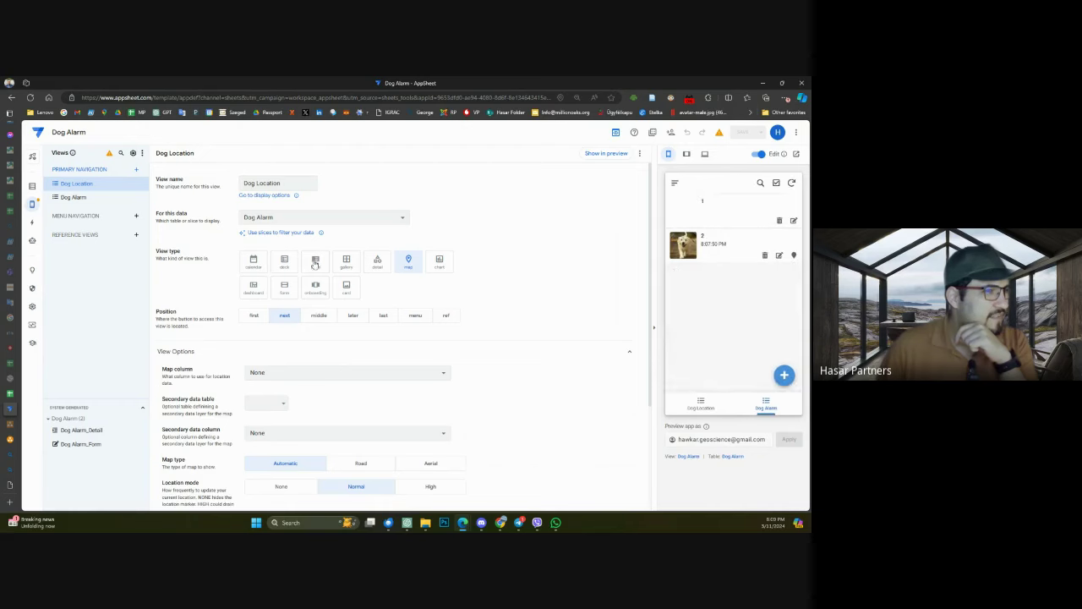
Step: Check the Dog Location map in the app preview, and review the view's options and display settings
click(707, 407)
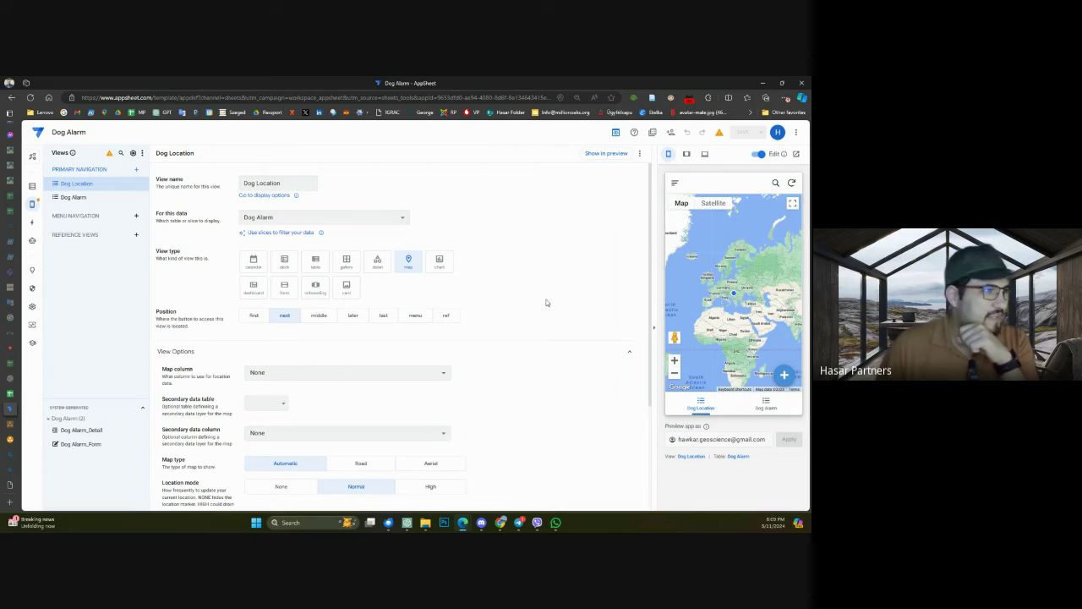
scroll(755, 300, up, 4)
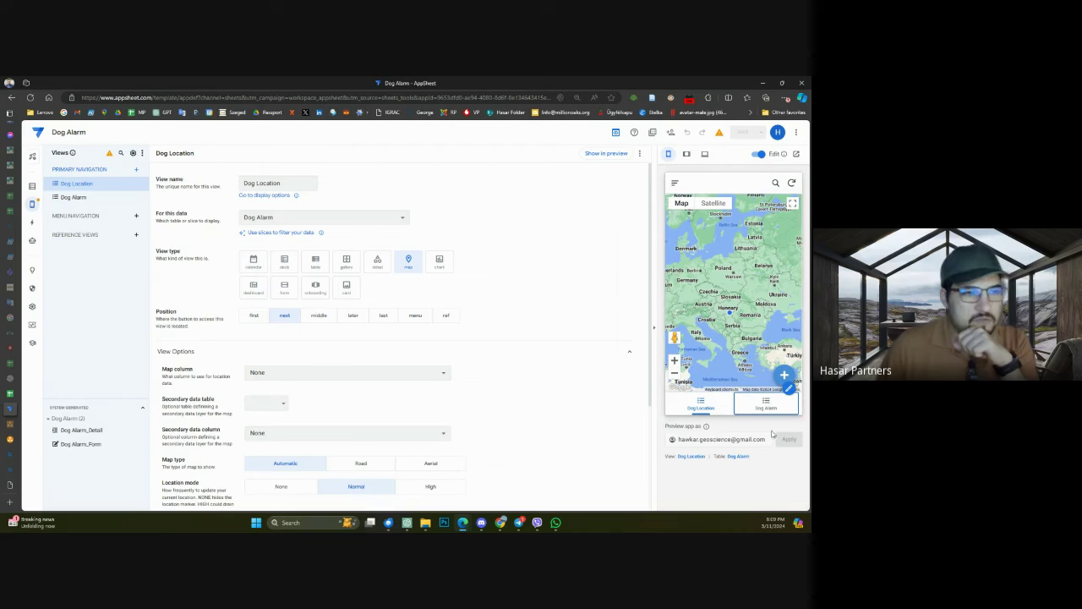
scroll(309, 385, down, 2)
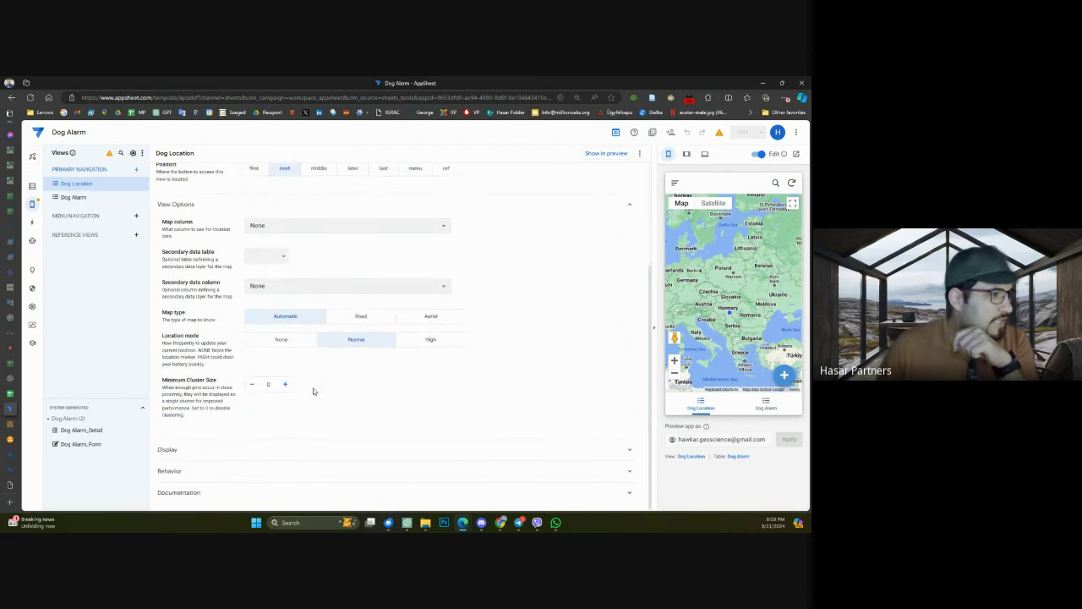
click(195, 450)
scroll(242, 442, down, 2)
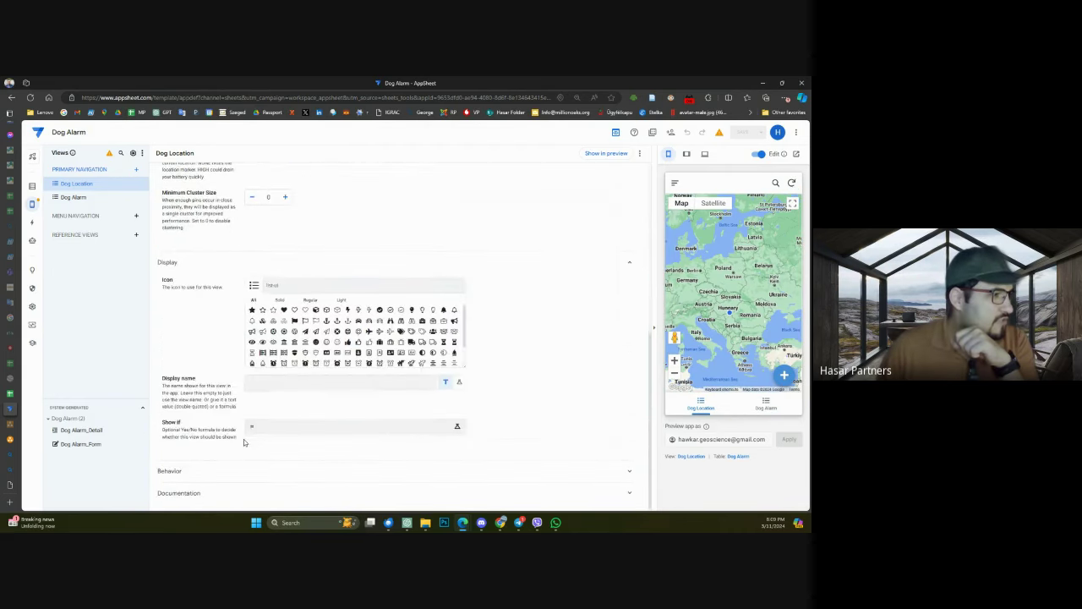